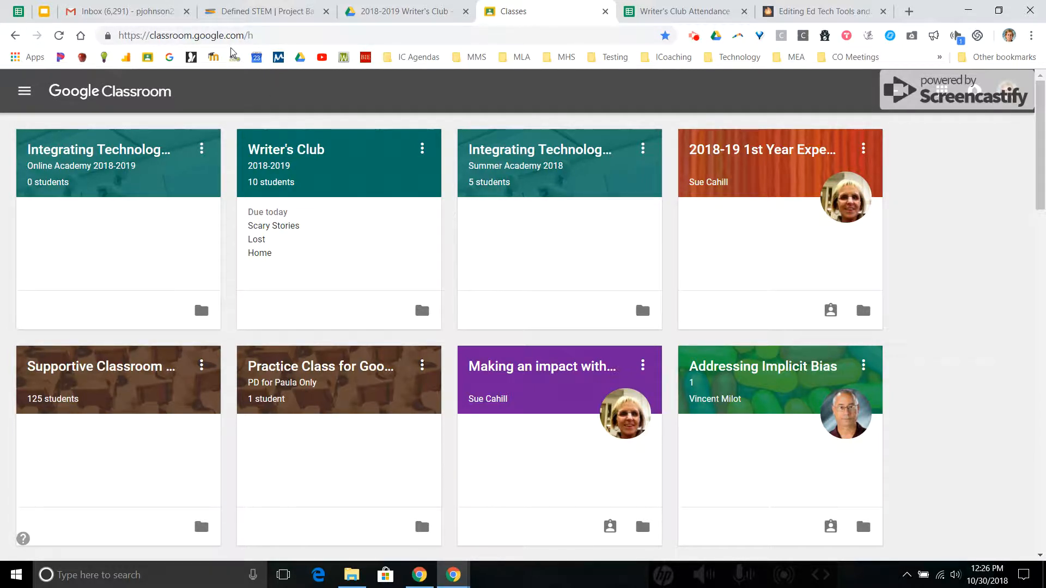
Step: Search the web for "google classroom" and view the options for joining or creating a class
{"action": "left_click", "coordinate": [269, 36]}
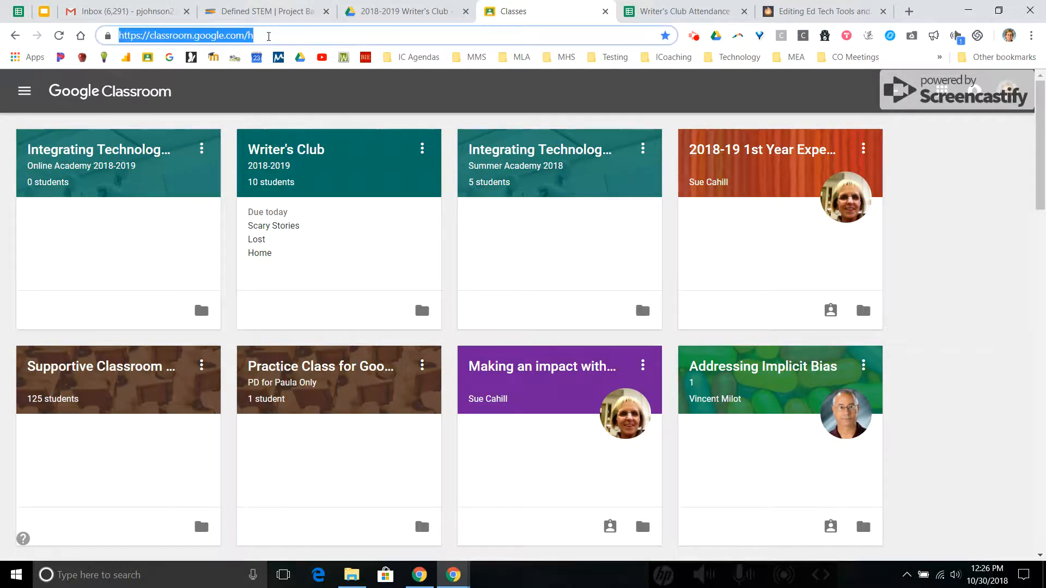
{"action": "type", "text": "google c"}
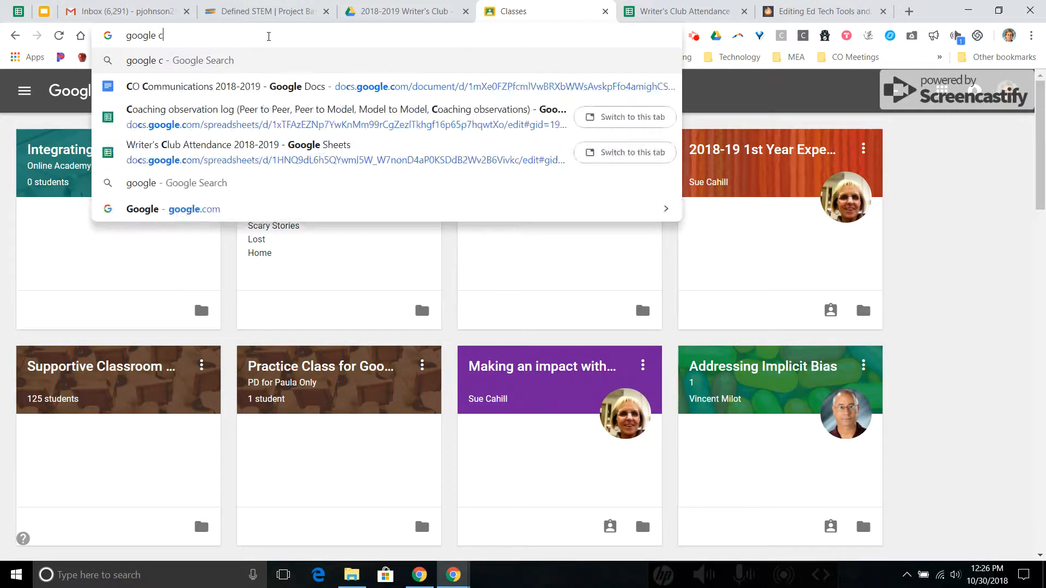
{"action": "type", "text": "lassroom"}
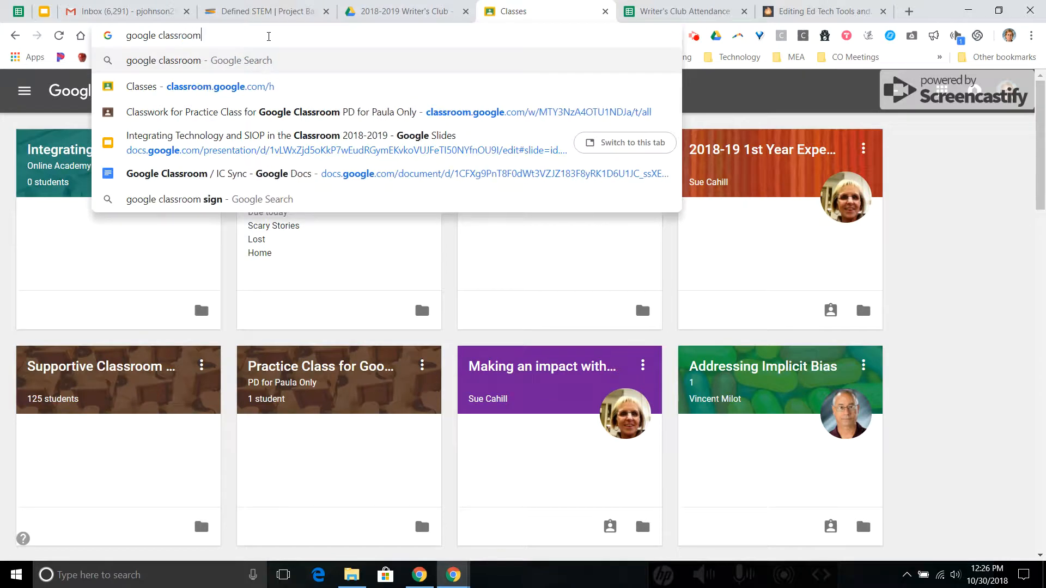
{"action": "key", "text": "Return"}
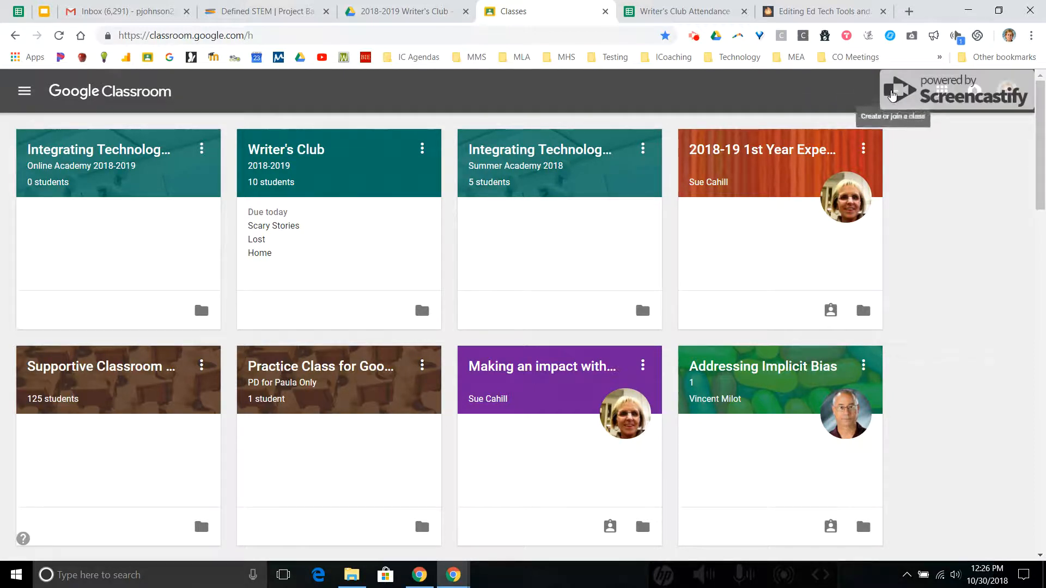
{"action": "left_click", "coordinate": [892, 94]}
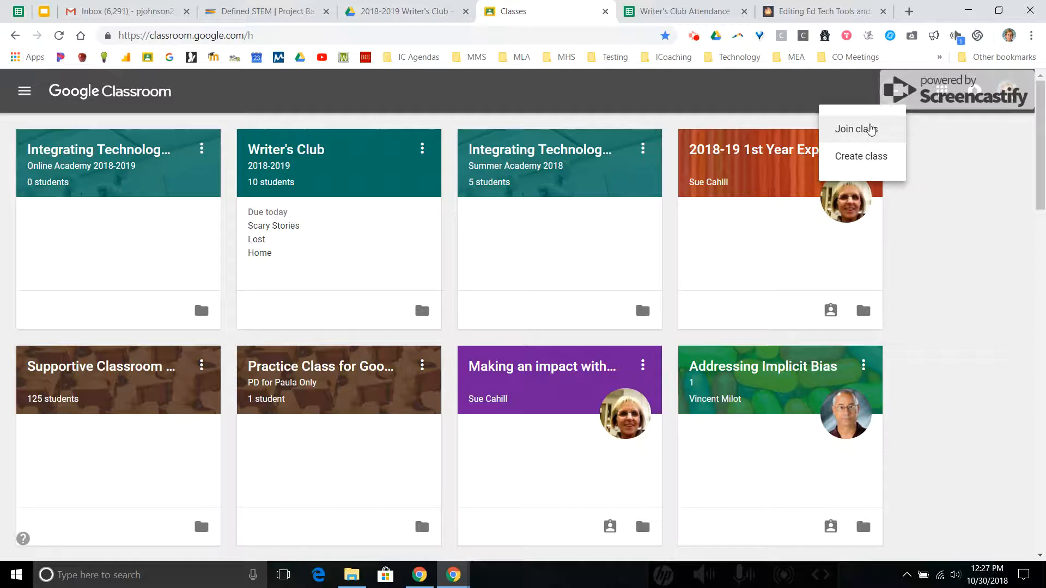
{"action": "left_click", "coordinate": [958, 181]}
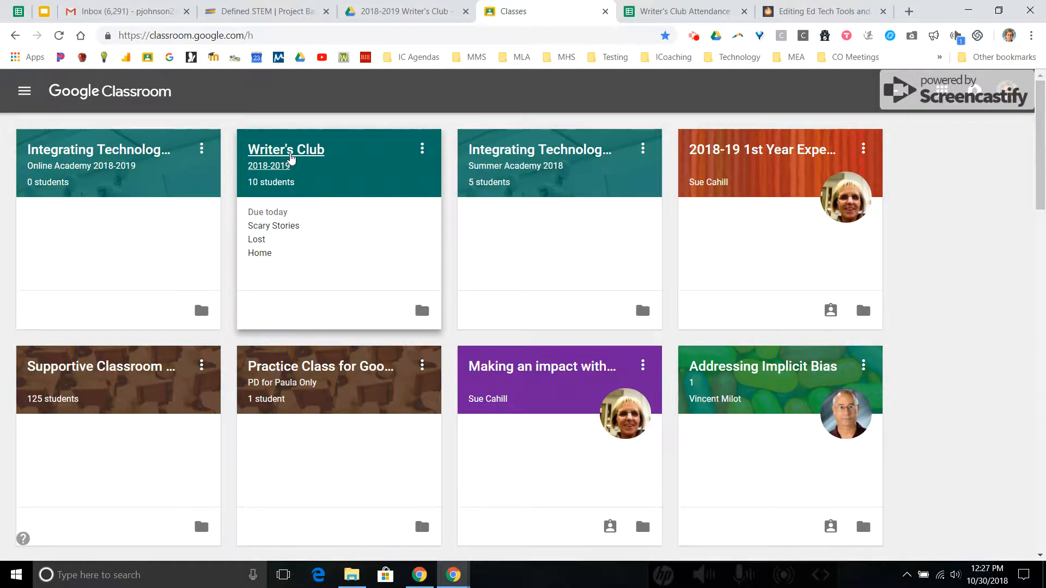
Step: Open the Writer's Club 2018-2019 class and review the topics and assignments in its classwork
{"action": "left_click", "coordinate": [291, 158]}
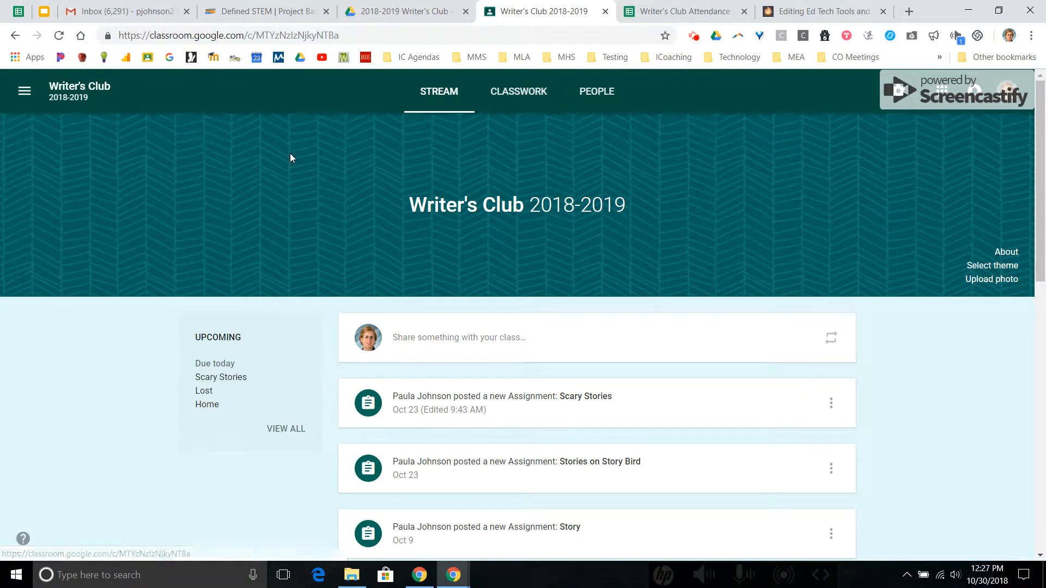
{"action": "mouse_move", "coordinate": [1039, 194]}
{"action": "left_mouse_down"}
{"action": "mouse_move", "coordinate": [1045, 354]}
{"action": "mouse_move", "coordinate": [1044, 209]}
{"action": "left_mouse_up"}
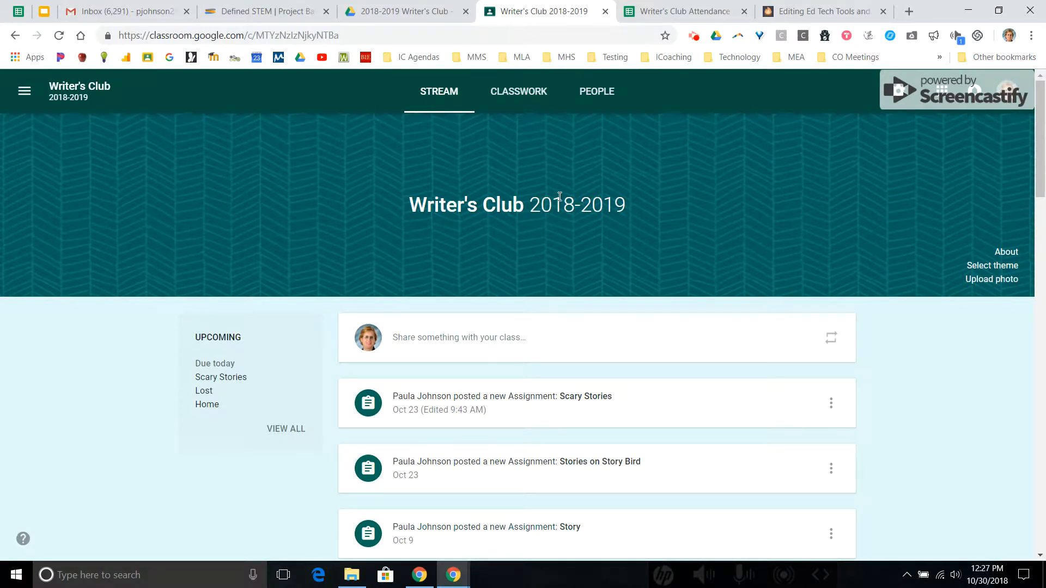
{"action": "left_click", "coordinate": [524, 107]}
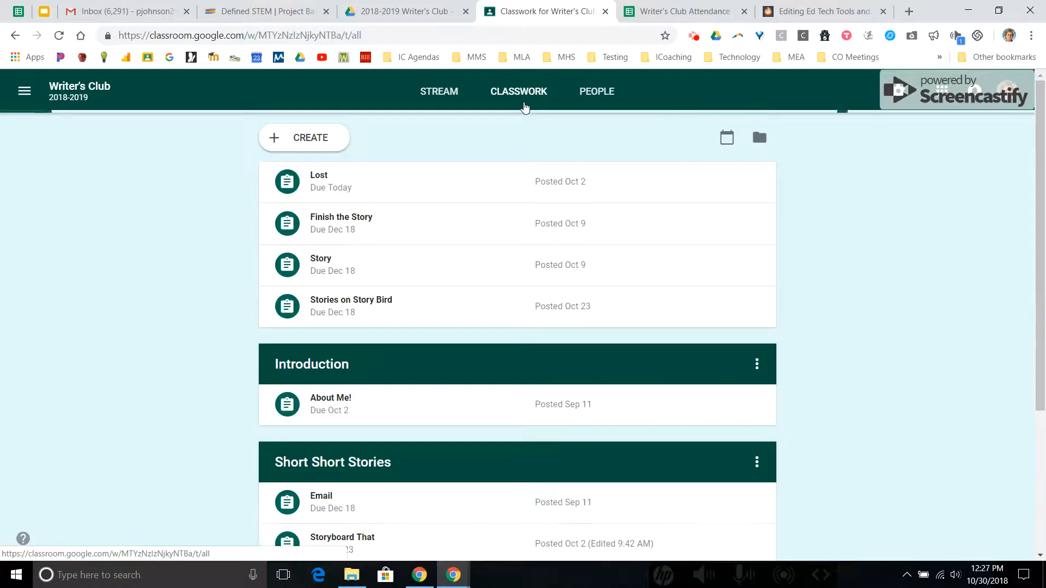
{"action": "left_click_drag", "start_coordinate": [1035, 211], "coordinate": [1044, 359]}
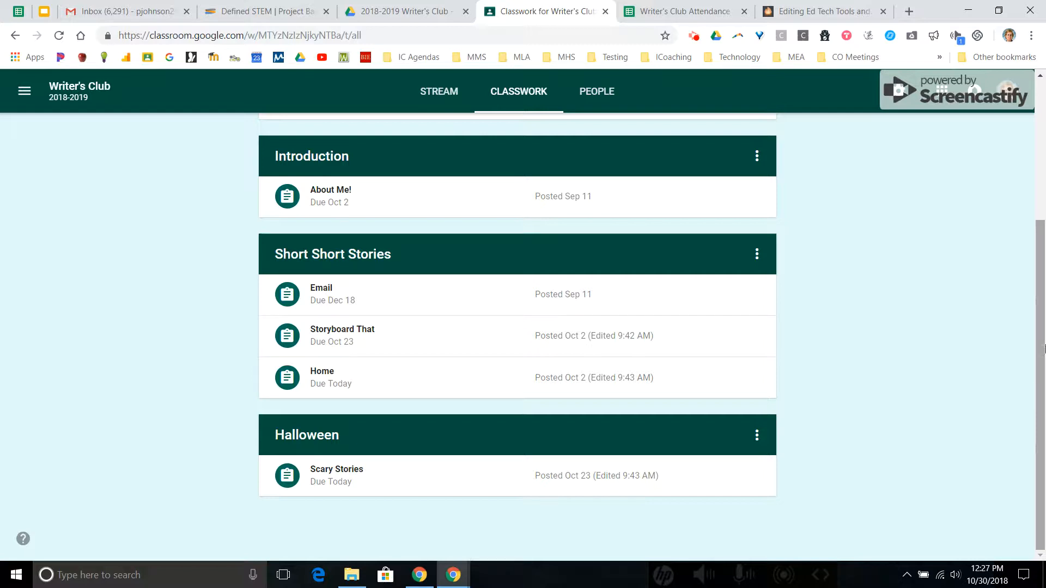
{"action": "left_click_drag", "start_coordinate": [1044, 329], "coordinate": [1044, 239]}
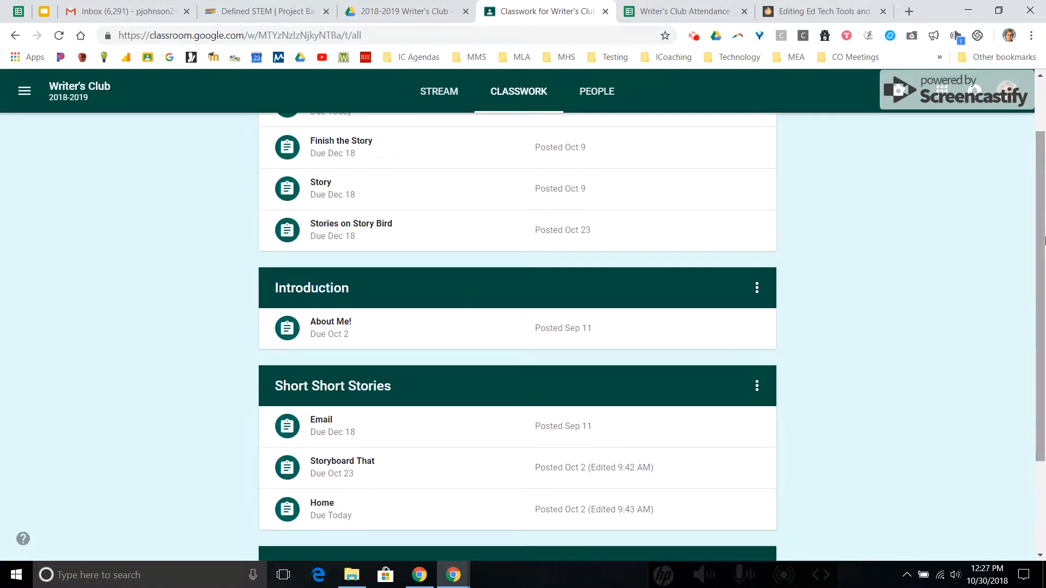
{"action": "left_click_drag", "start_coordinate": [1044, 240], "coordinate": [1044, 291]}
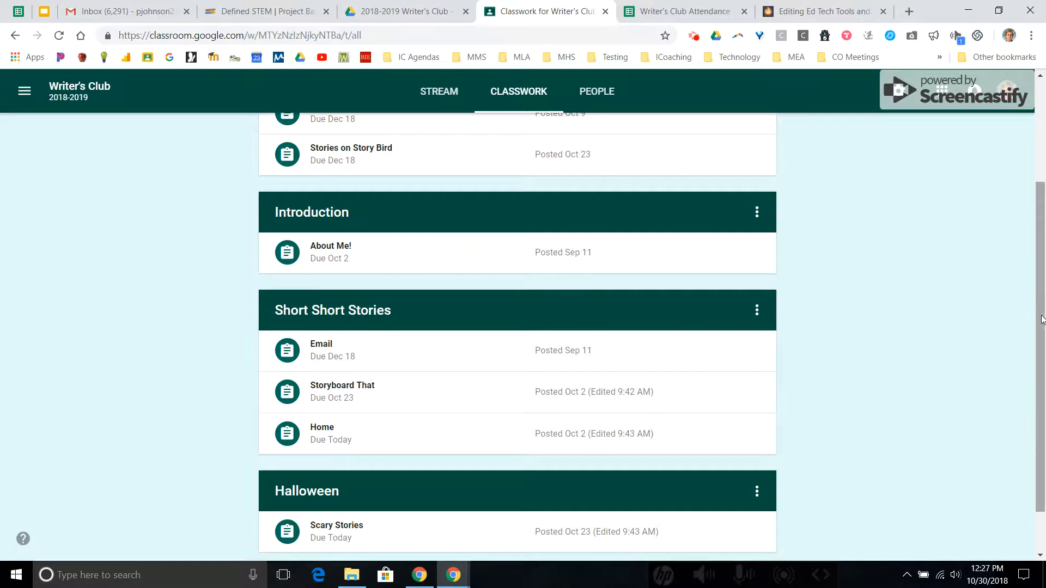
{"action": "scroll", "coordinate": [1041, 316], "scroll_direction": "down", "scroll_amount": 1}
{"action": "scroll", "coordinate": [1041, 316], "scroll_direction": "up", "scroll_amount": 4}
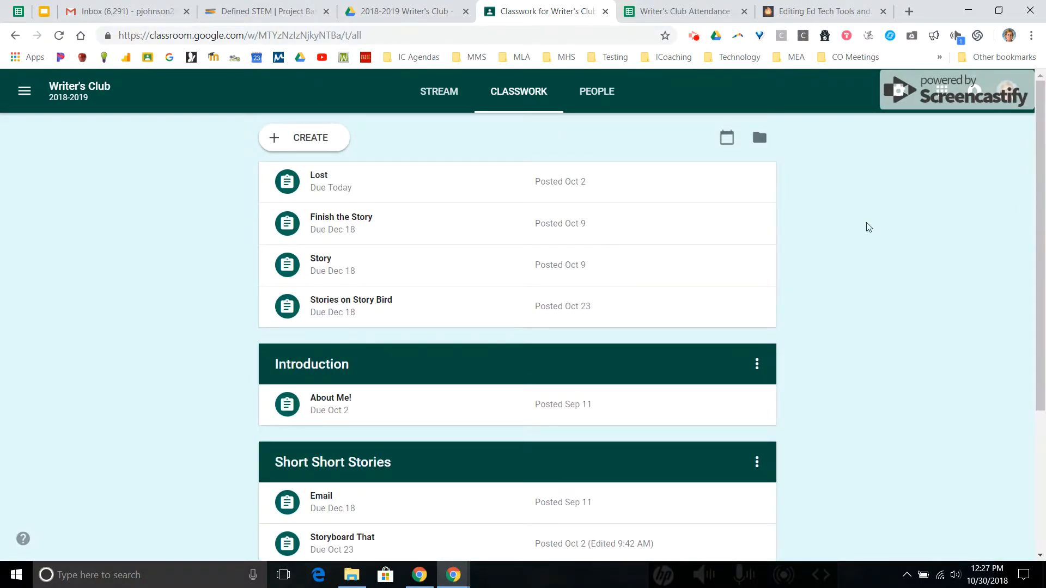
Step: Assign the "Lost" assignment to the Short Short Stories topic, save it, and check its placement in the classwork
{"action": "left_click", "coordinate": [757, 185]}
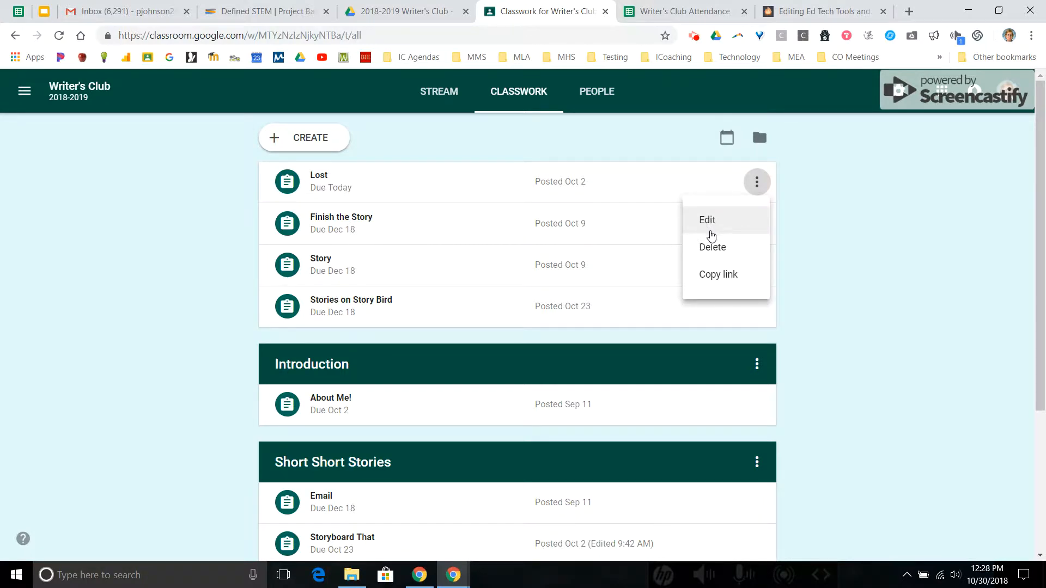
{"action": "left_click", "coordinate": [708, 220]}
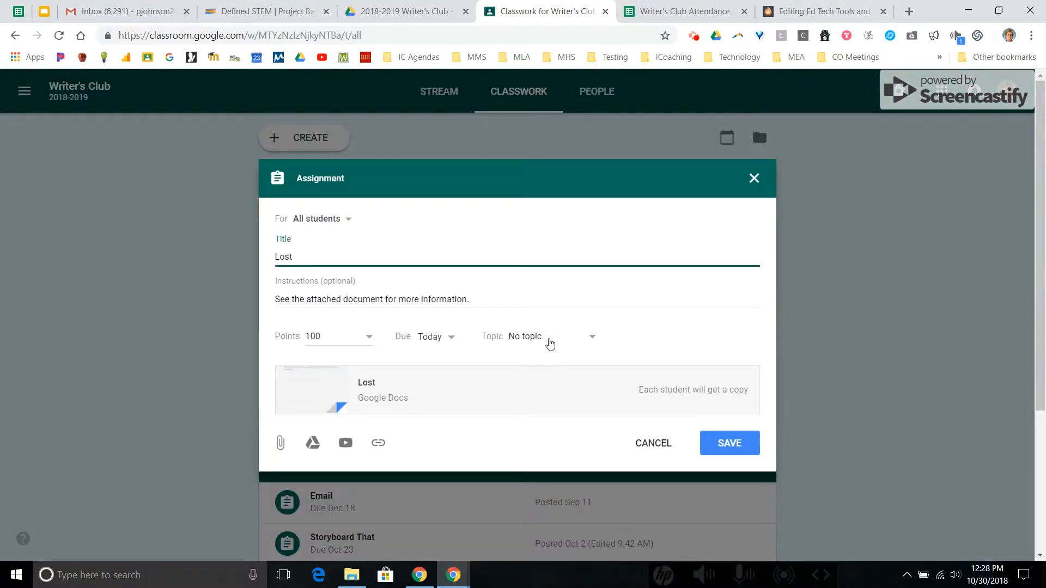
{"action": "left_click", "coordinate": [550, 341]}
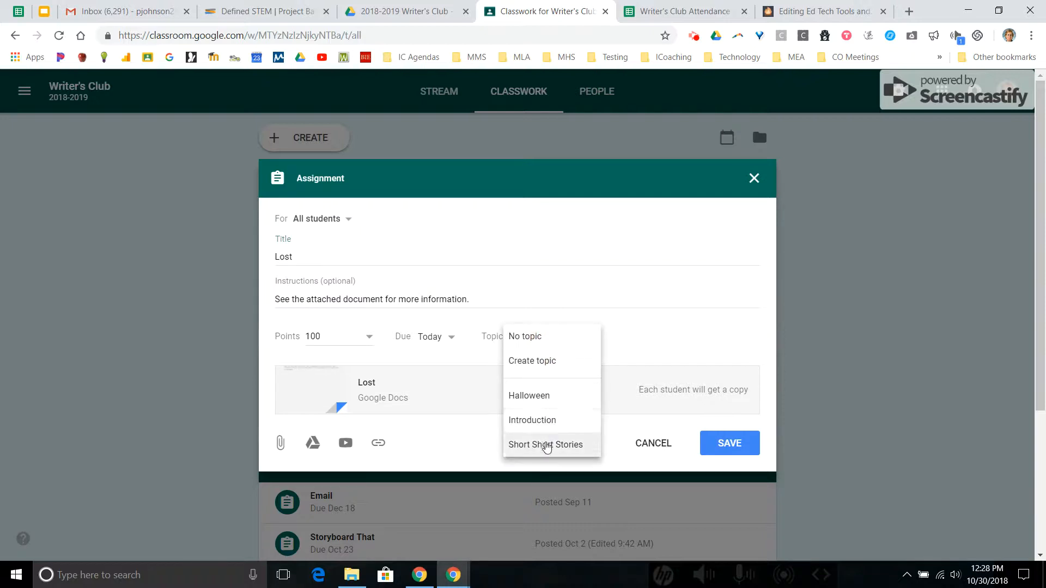
{"action": "left_click", "coordinate": [546, 446]}
{"action": "left_click", "coordinate": [728, 453]}
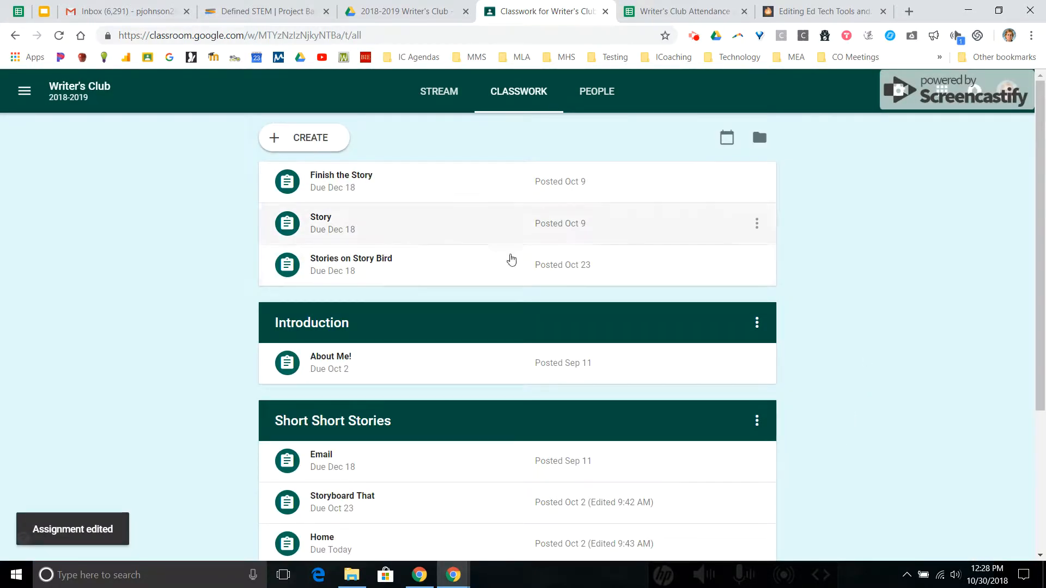
{"action": "left_click_drag", "start_coordinate": [1039, 241], "coordinate": [1043, 403]}
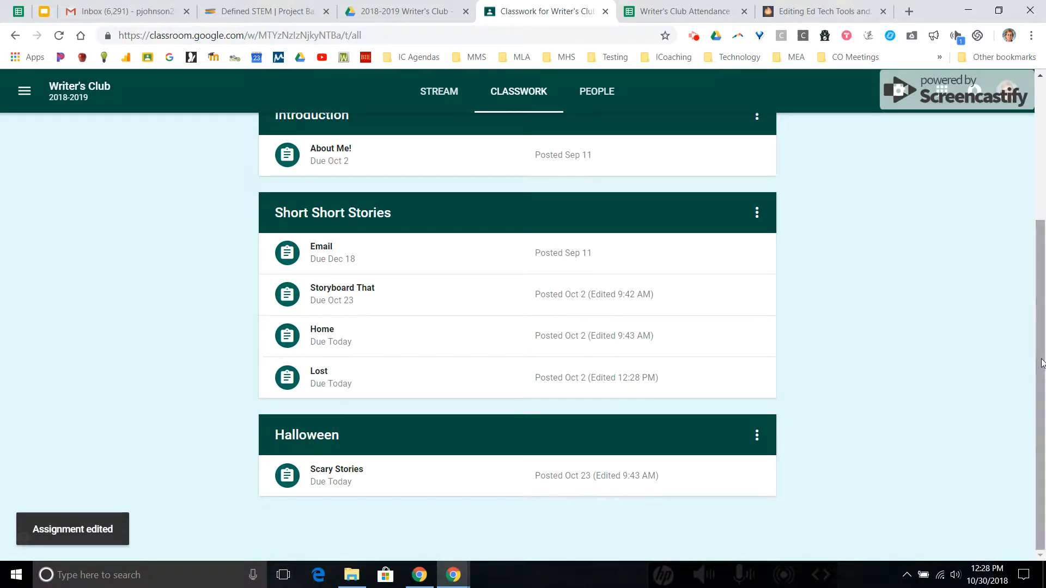
{"action": "left_click_drag", "start_coordinate": [1042, 362], "coordinate": [1044, 200]}
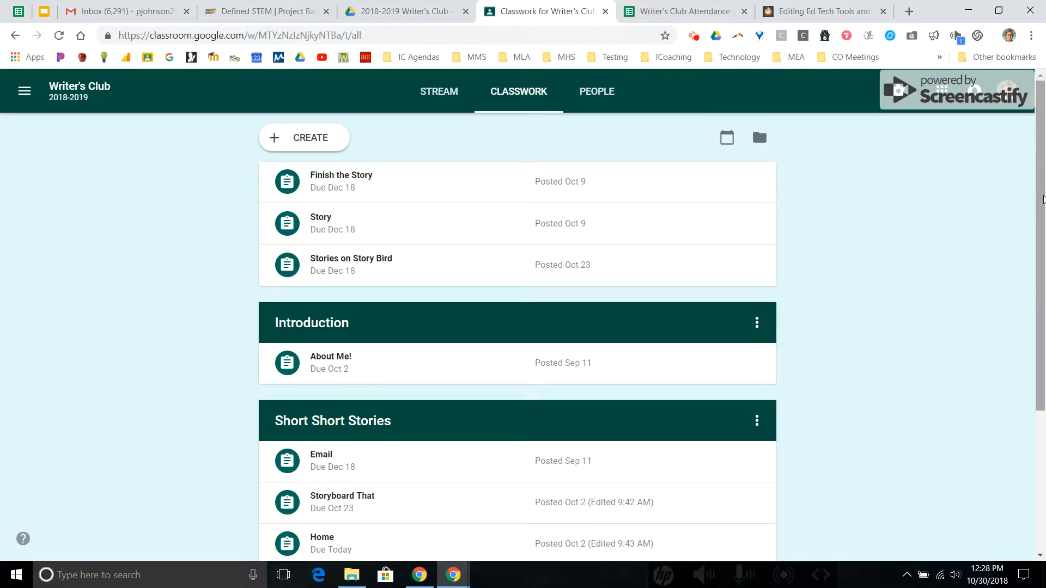
Step: Switch to the 2018-2019 Writer's Club folder in Google Drive and open the "Trick or Treat" document
{"action": "left_click", "coordinate": [315, 143]}
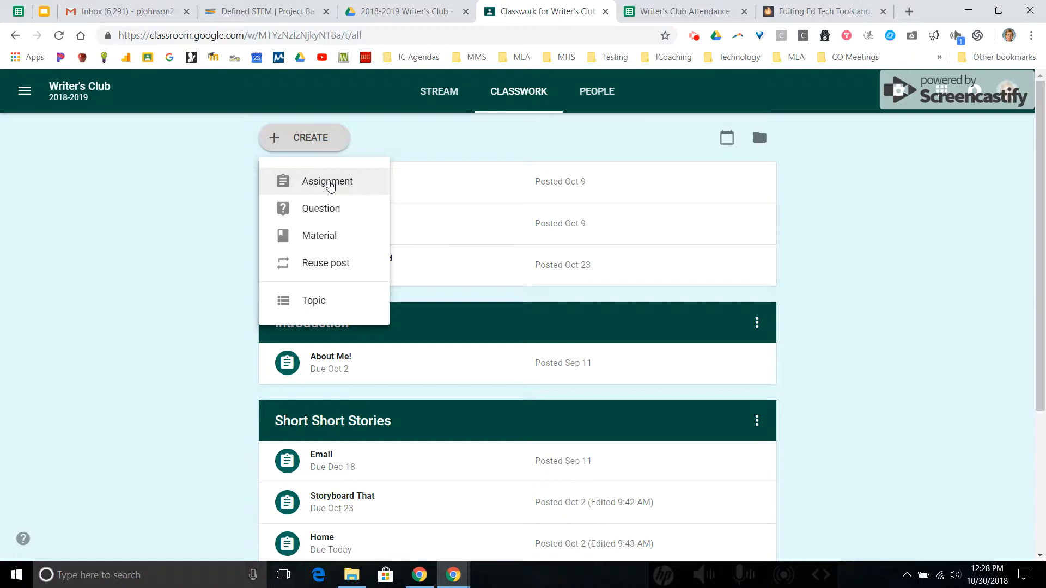
{"action": "left_click", "coordinate": [404, 11]}
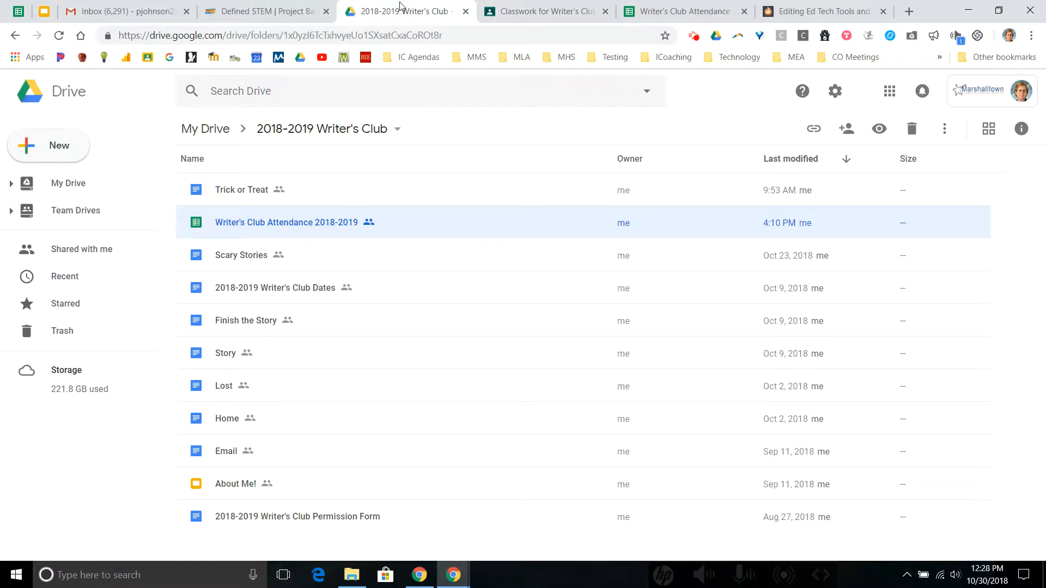
{"action": "double_click", "coordinate": [236, 192]}
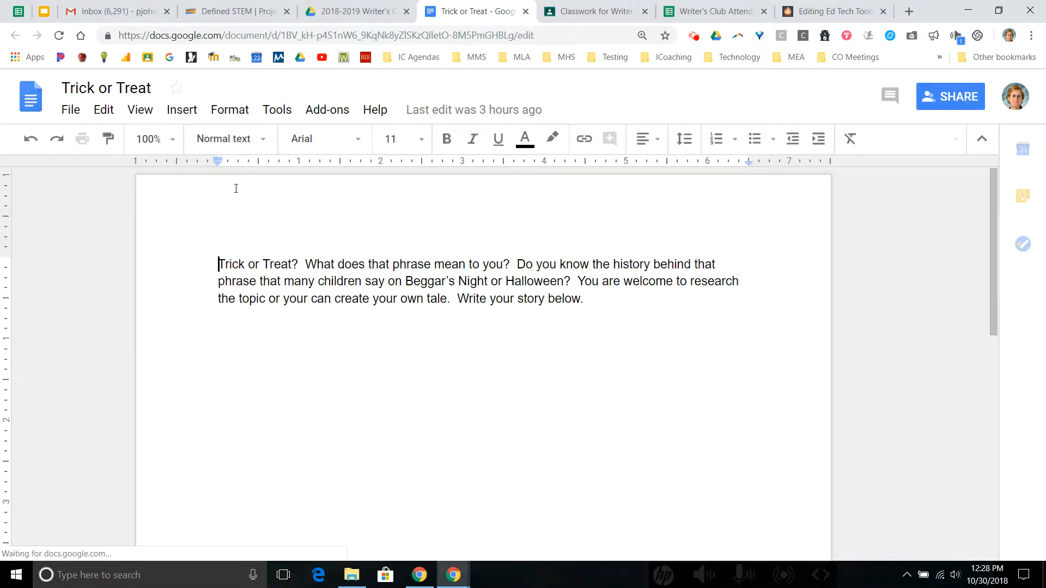
Step: Create an OrangeSlice: Teacher Rubric in the document with A, B, C, D, F levels and the Vocabulary, Conventions and Organization categories
{"action": "left_click", "coordinate": [320, 110]}
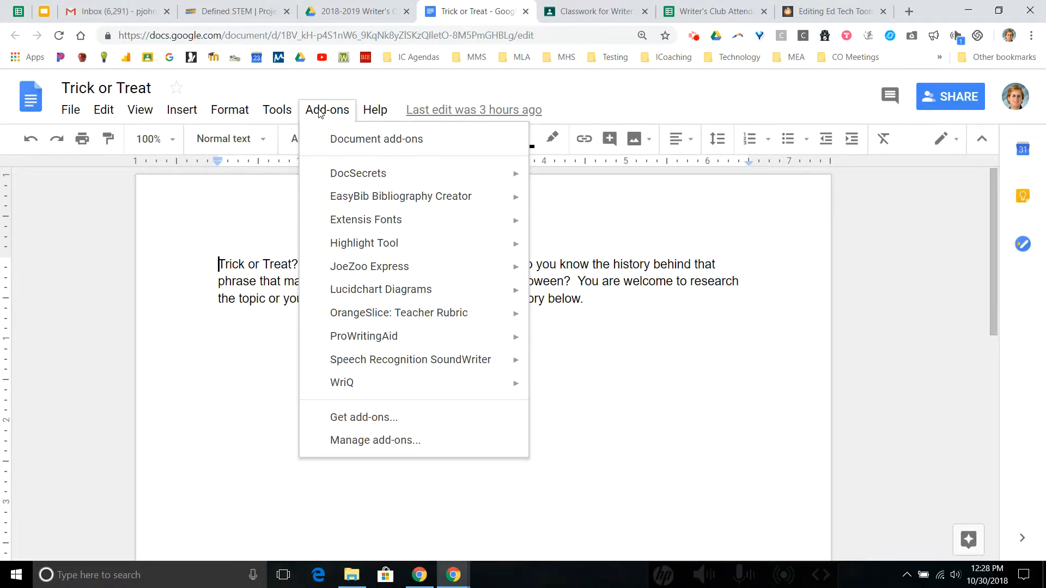
{"action": "mouse_move", "coordinate": [394, 314]}
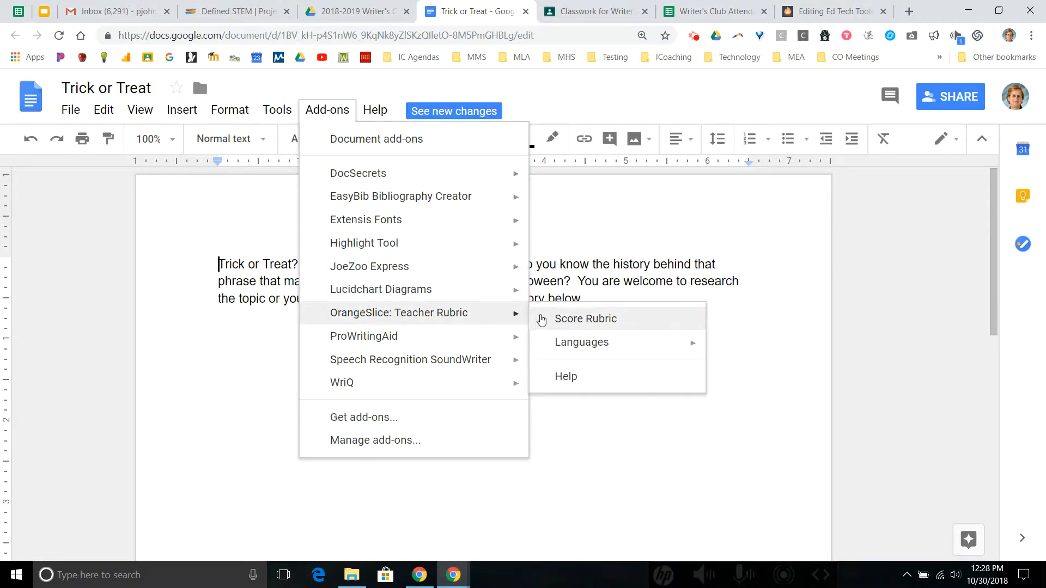
{"action": "left_click", "coordinate": [580, 318]}
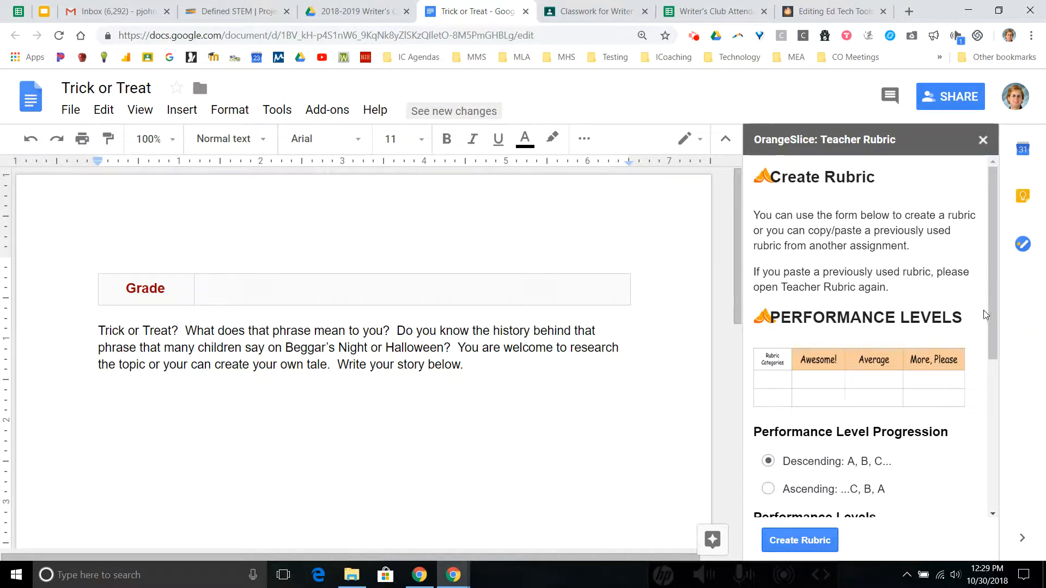
{"action": "left_click_drag", "start_coordinate": [991, 311], "coordinate": [995, 480]}
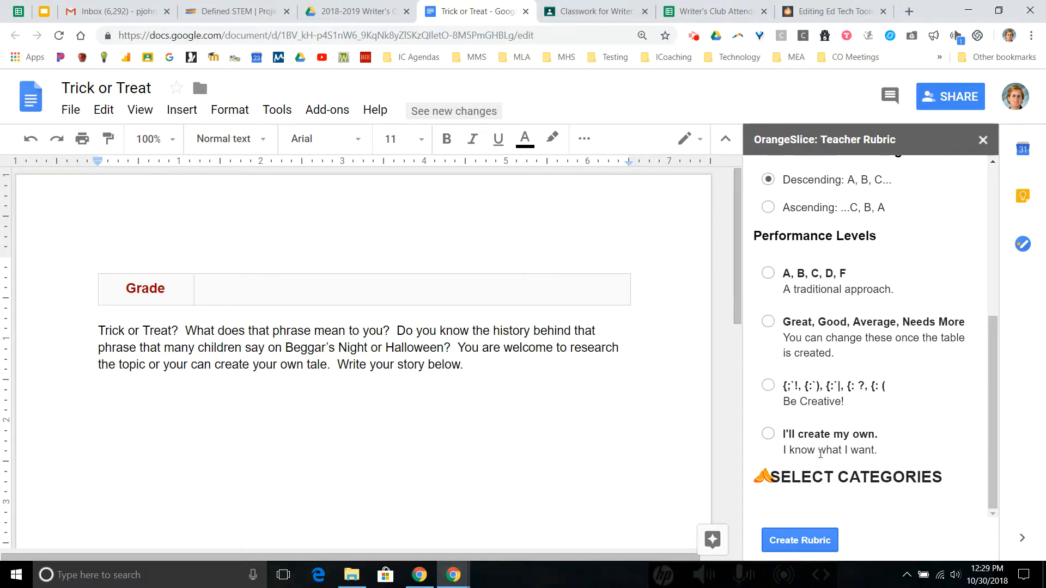
{"action": "left_click", "coordinate": [768, 273]}
{"action": "scroll", "coordinate": [836, 355], "scroll_direction": "down", "scroll_amount": 8}
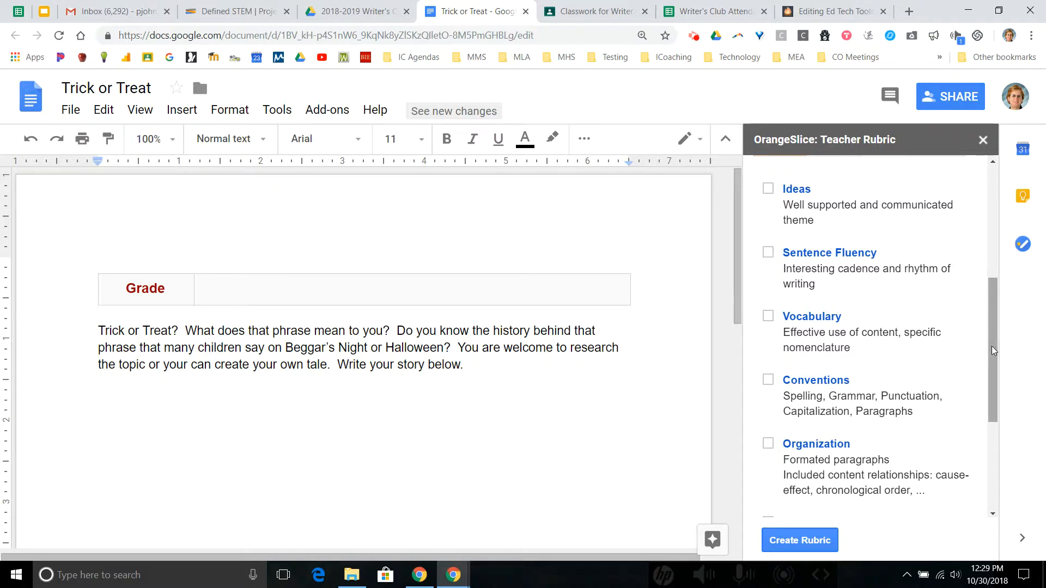
{"action": "left_click", "coordinate": [769, 316]}
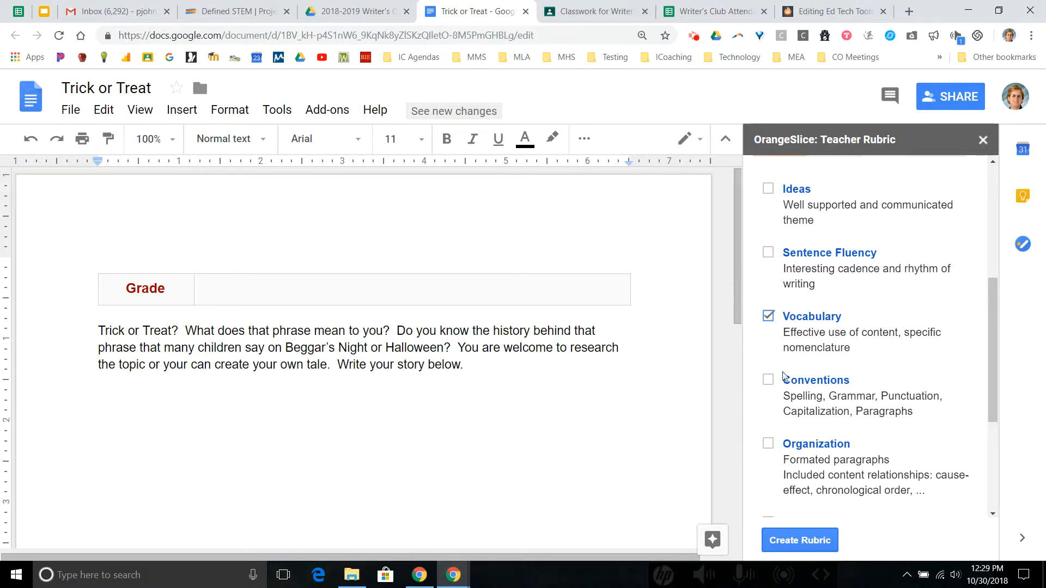
{"action": "left_click", "coordinate": [768, 380]}
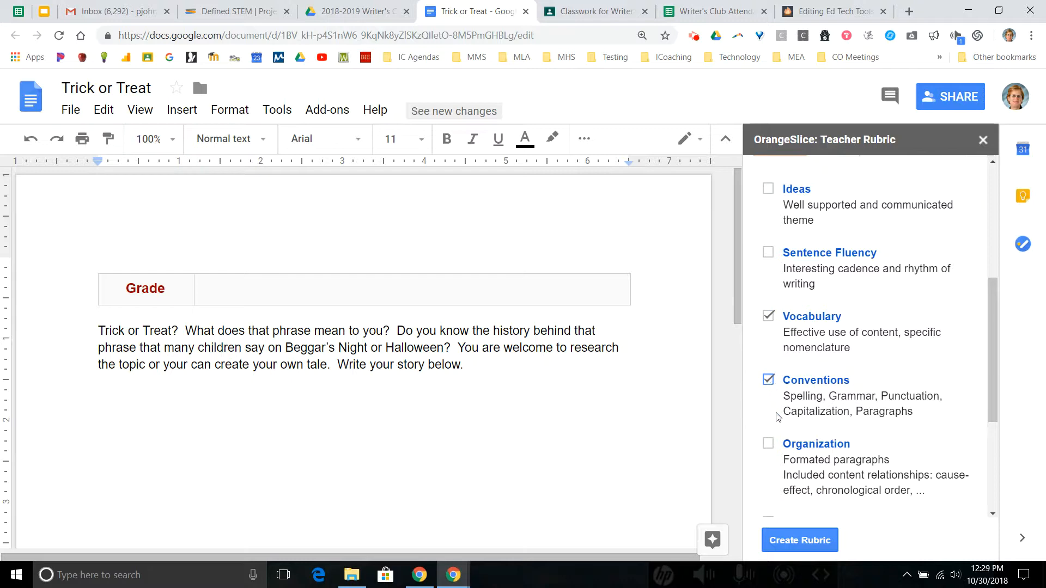
{"action": "left_click", "coordinate": [768, 445]}
{"action": "left_click", "coordinate": [796, 544]}
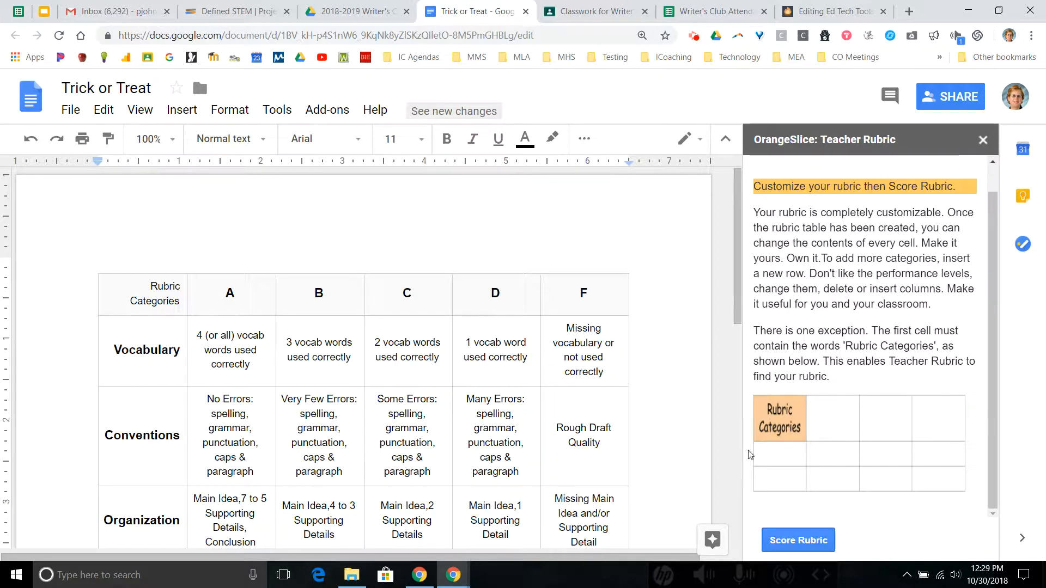
{"action": "left_click_drag", "start_coordinate": [739, 306], "coordinate": [748, 430]}
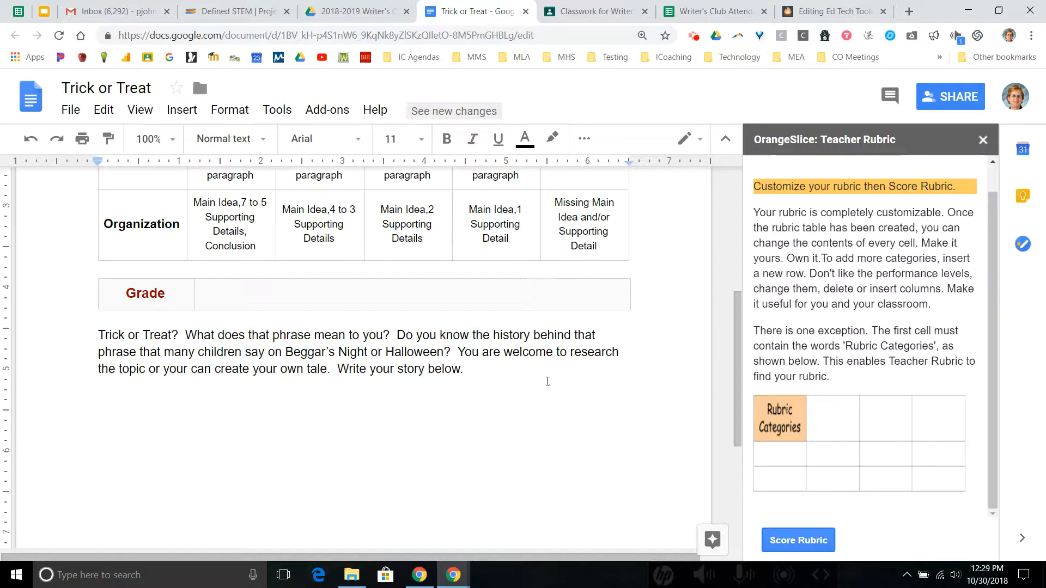
Step: Switch back to Google Classroom, start a new assignment titled "Trick or Treat" and set its topic to Halloween
{"action": "left_click", "coordinate": [580, 12]}
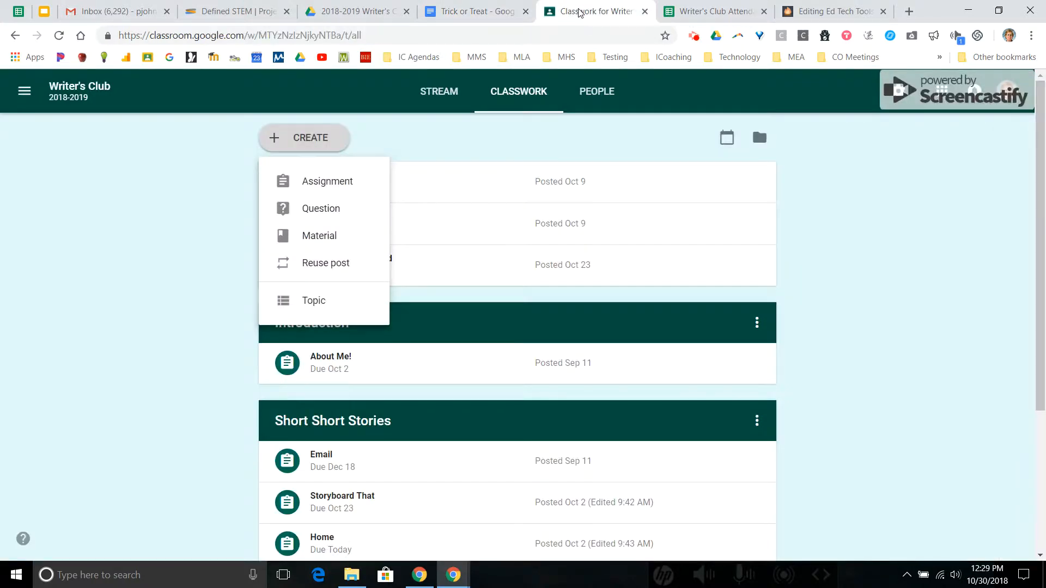
{"action": "left_click", "coordinate": [328, 182]}
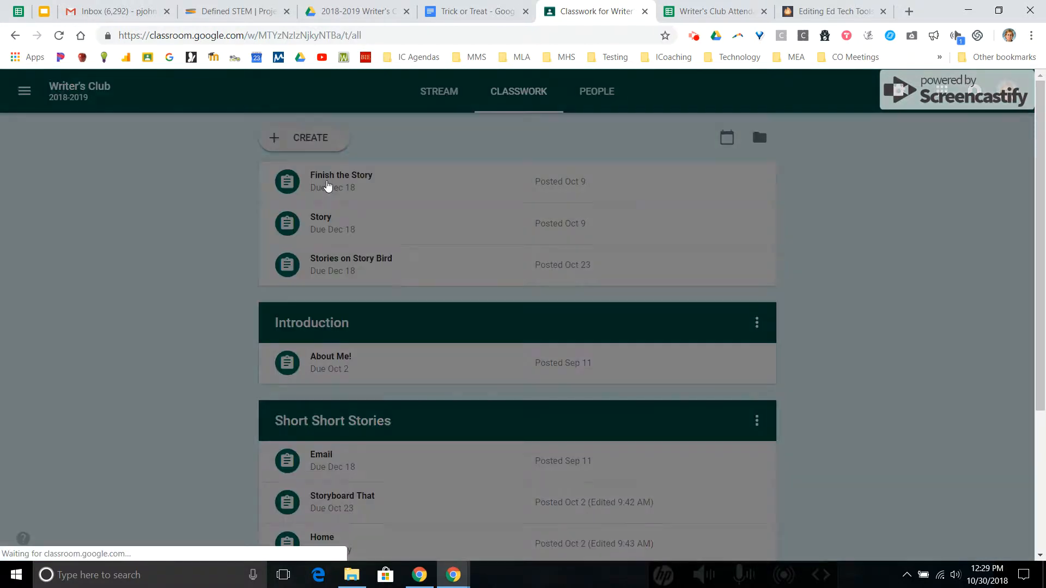
{"action": "type", "text": "Trick or Treat"}
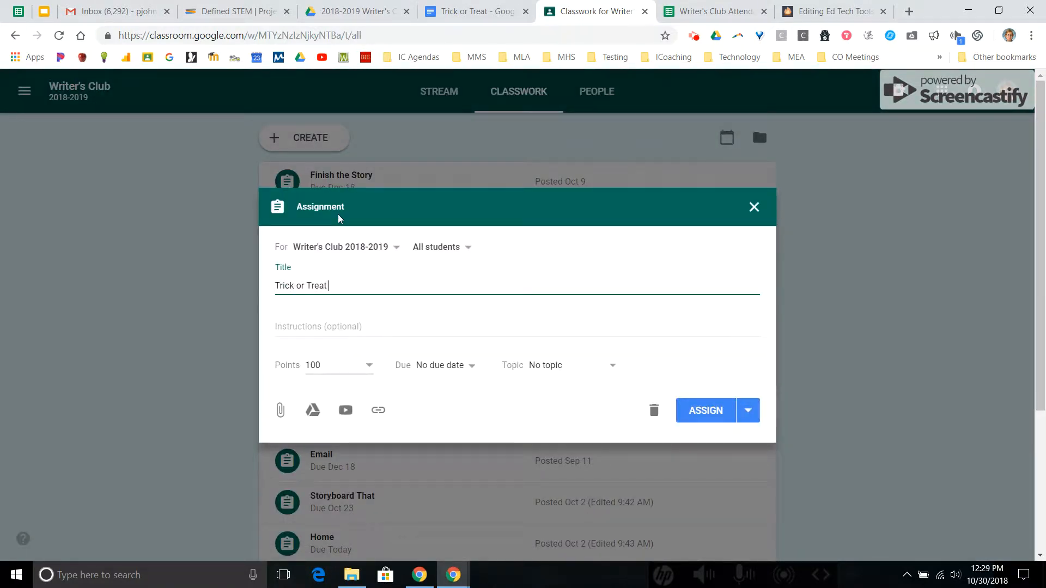
{"action": "left_click", "coordinate": [589, 365]}
{"action": "left_click", "coordinate": [544, 424]}
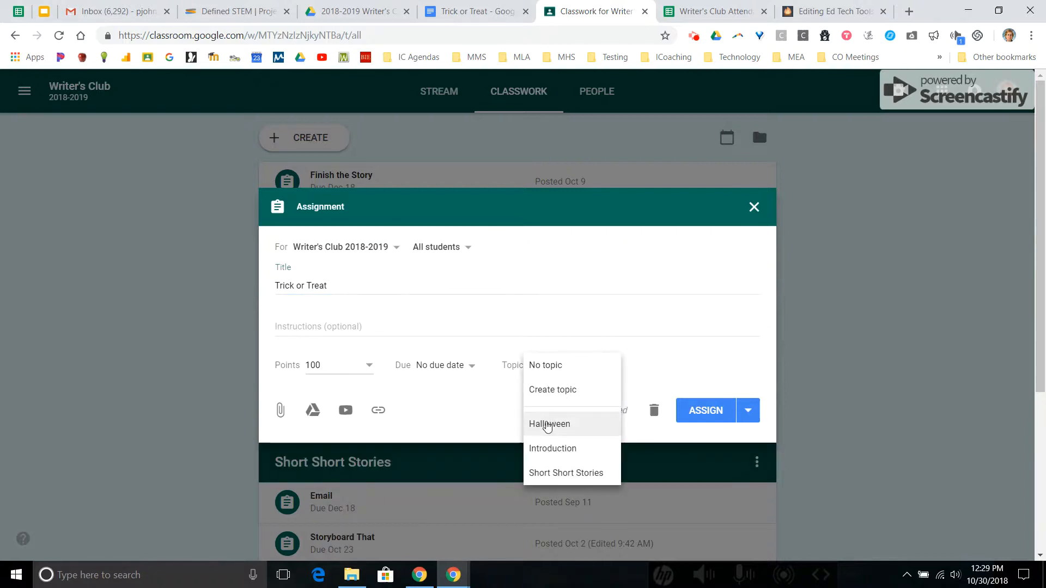
Step: Set the Trick or Treat assignment's due date to Oct 31, 2018
{"action": "left_click", "coordinate": [470, 366]}
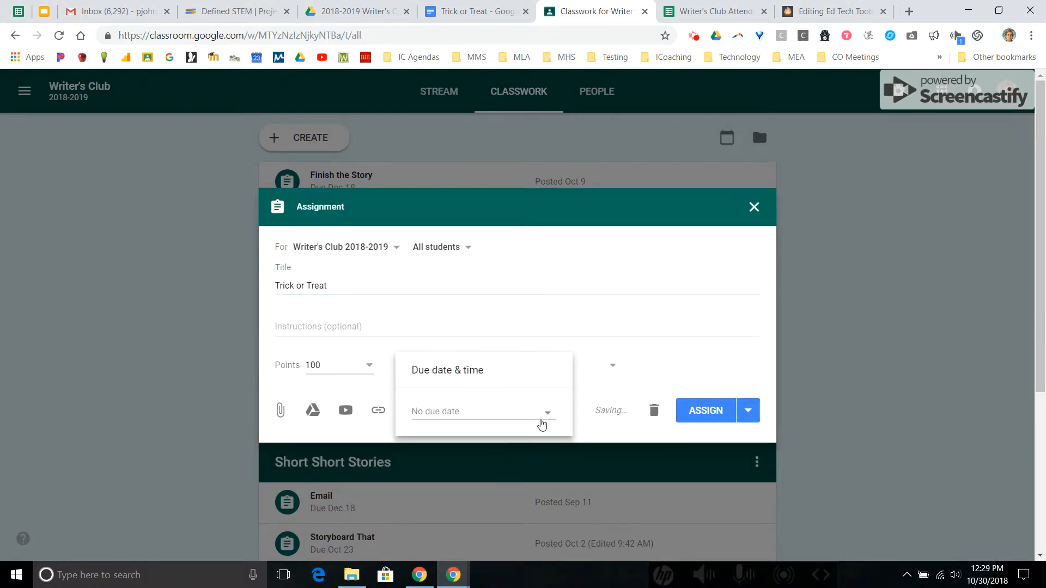
{"action": "left_click", "coordinate": [546, 413]}
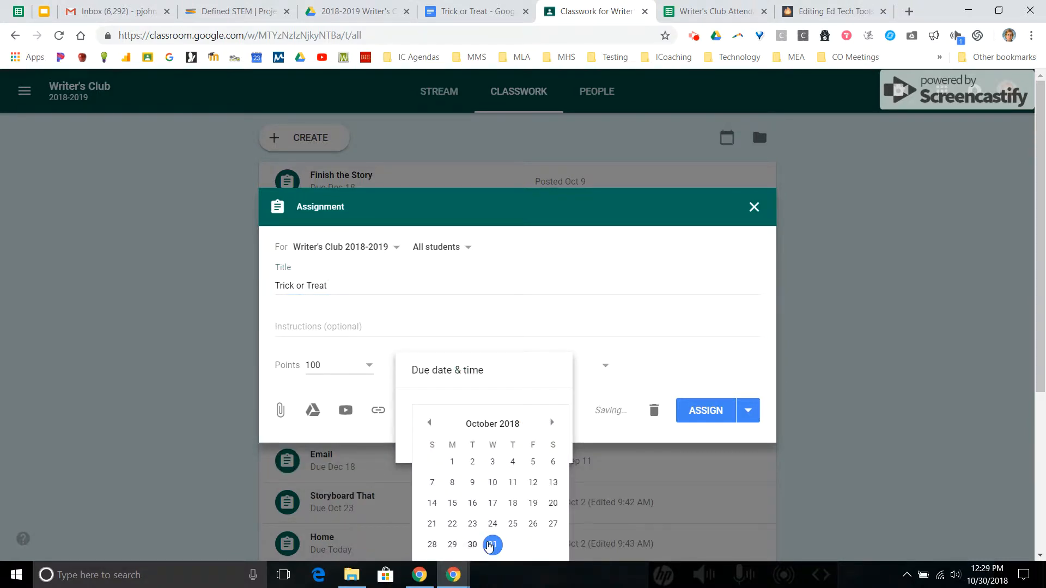
{"action": "left_click", "coordinate": [492, 545]}
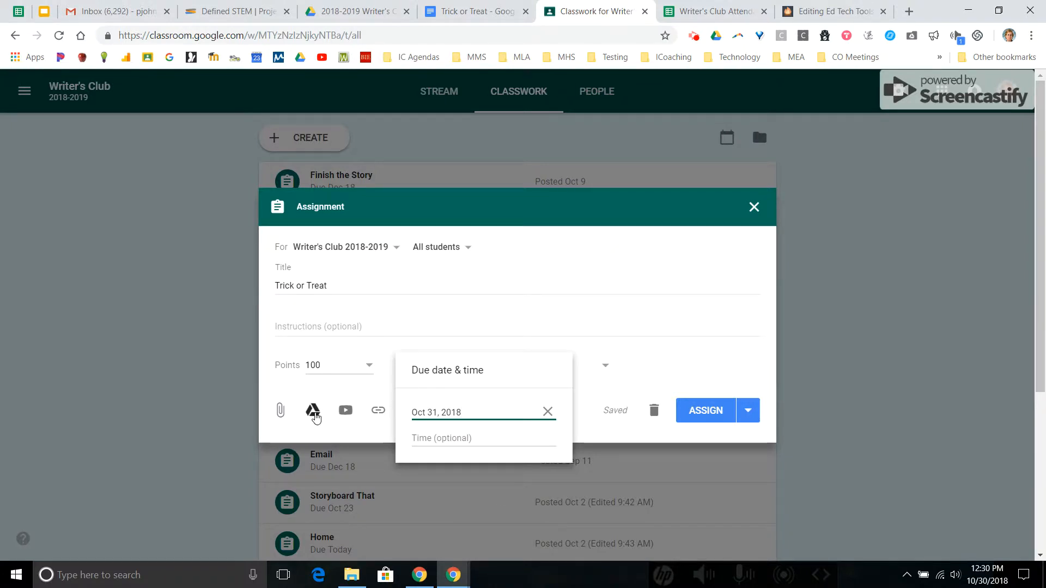
Step: Attach the "Trick or Treat" Google Doc from Drive and set it to make a copy for each student
{"action": "left_click", "coordinate": [313, 412]}
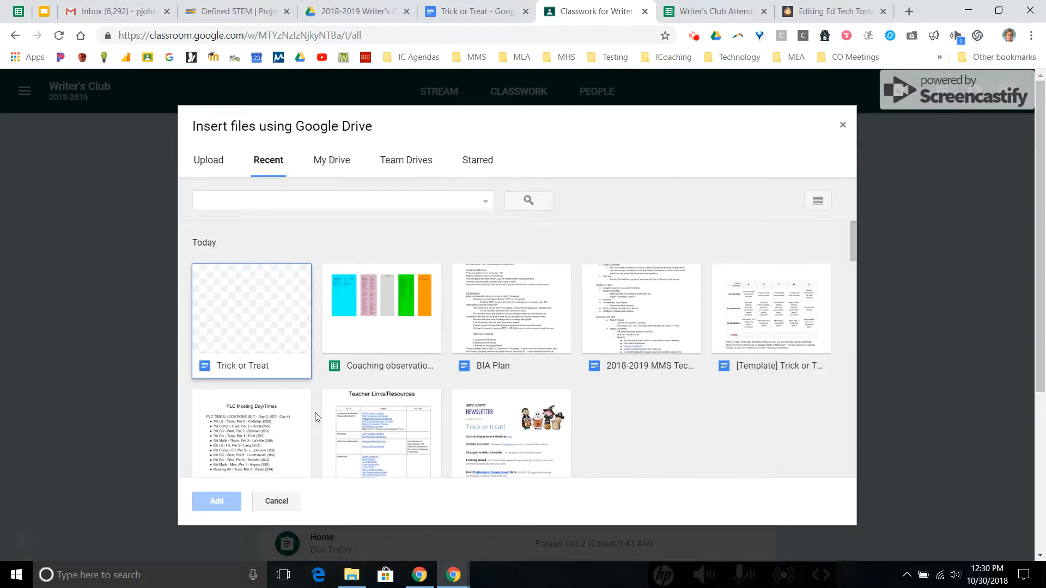
{"action": "left_click", "coordinate": [261, 309]}
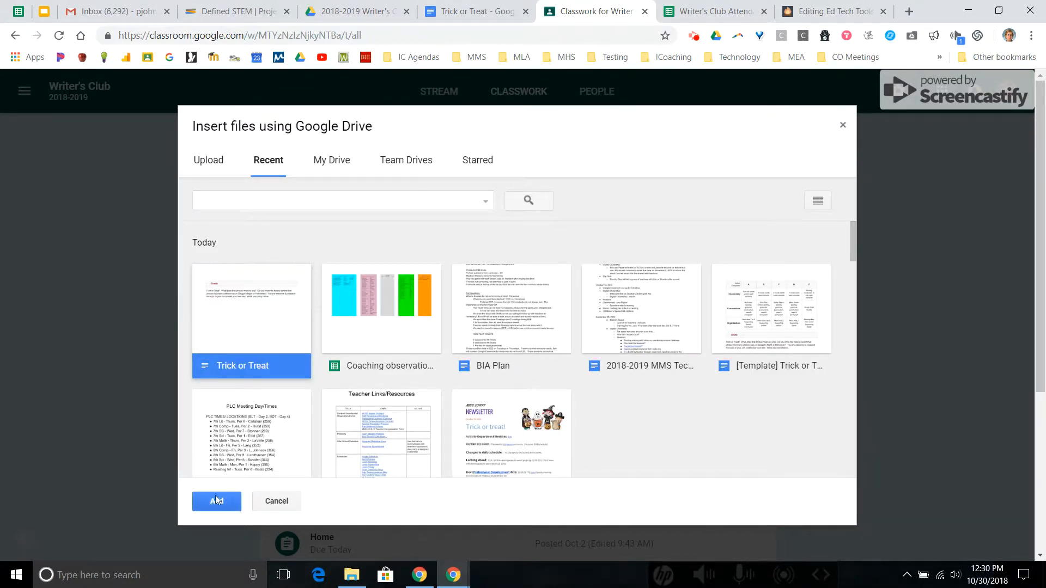
{"action": "left_click", "coordinate": [216, 501]}
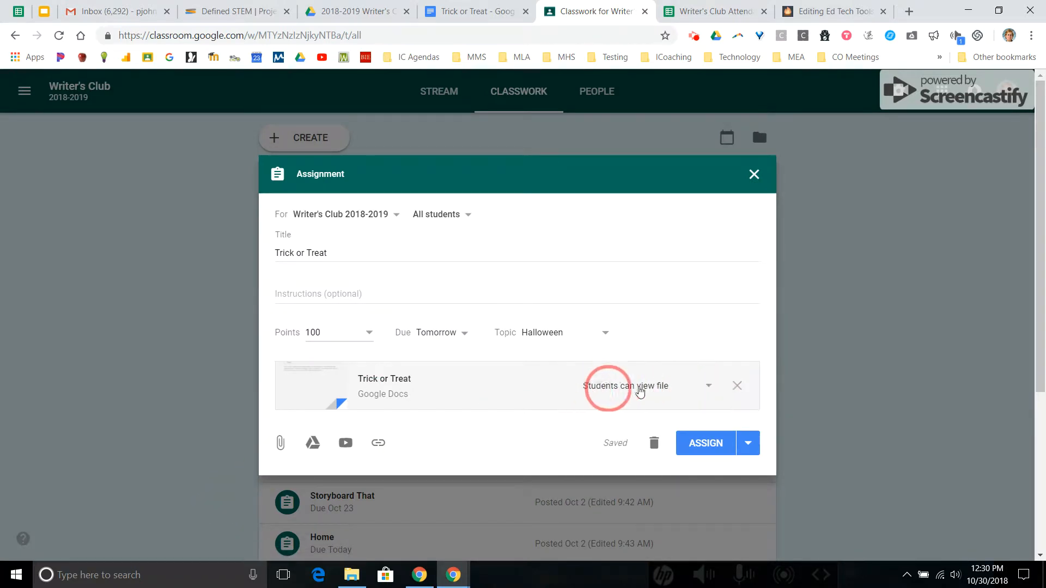
{"action": "left_click", "coordinate": [710, 387]}
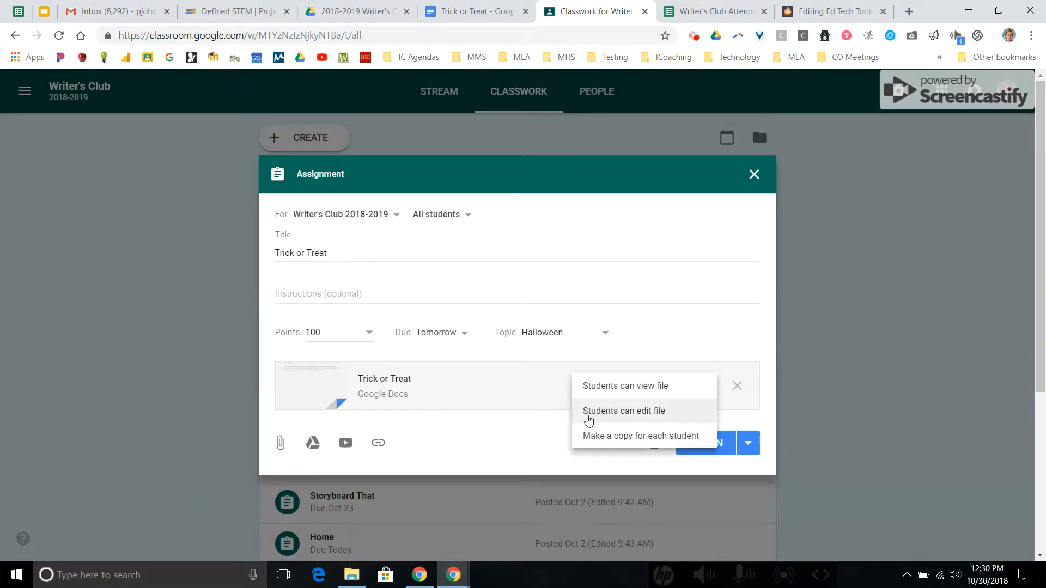
{"action": "left_click", "coordinate": [587, 437]}
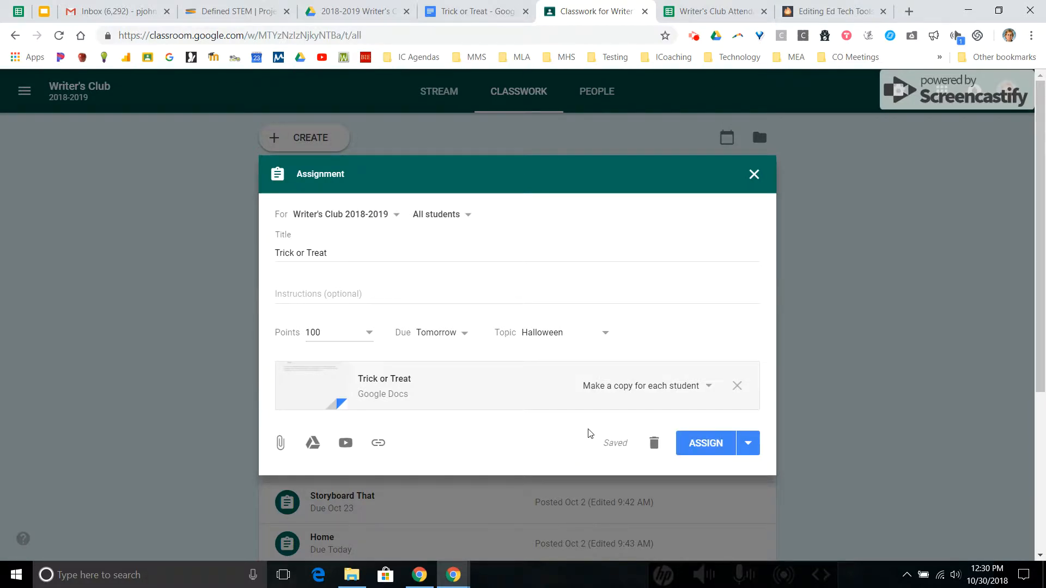
Step: Assign the Trick or Treat assignment to the class and check its placement under the Halloween topic
{"action": "left_click", "coordinate": [705, 443]}
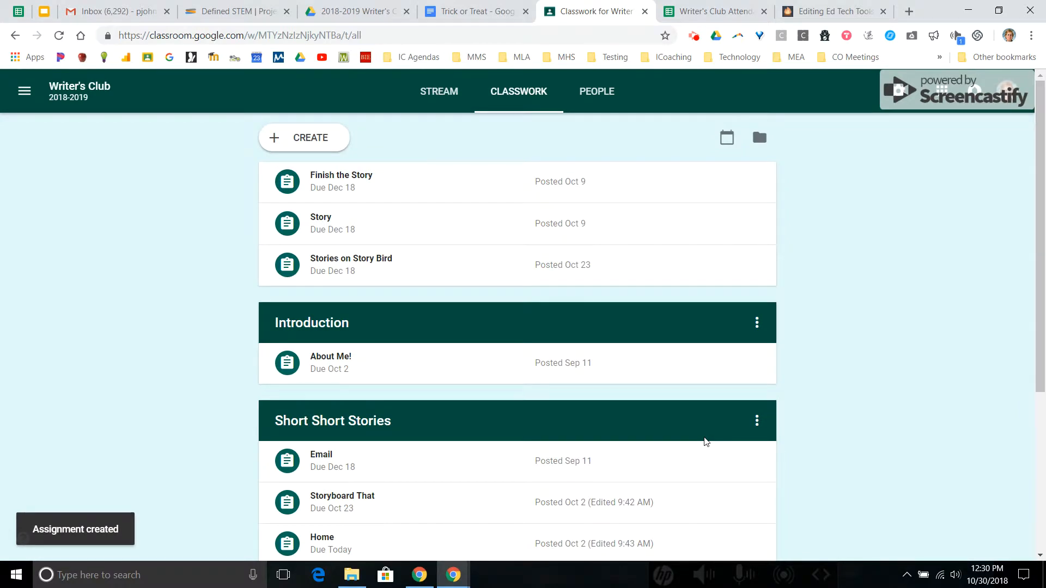
{"action": "left_click_drag", "start_coordinate": [1036, 257], "coordinate": [1044, 460]}
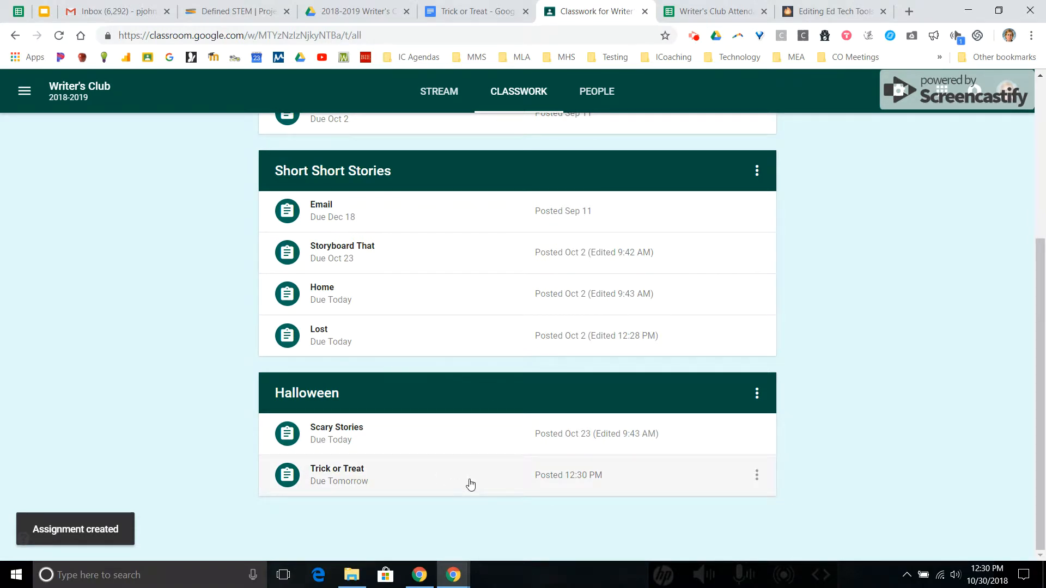
{"action": "left_click_drag", "start_coordinate": [1037, 361], "coordinate": [1044, 188]}
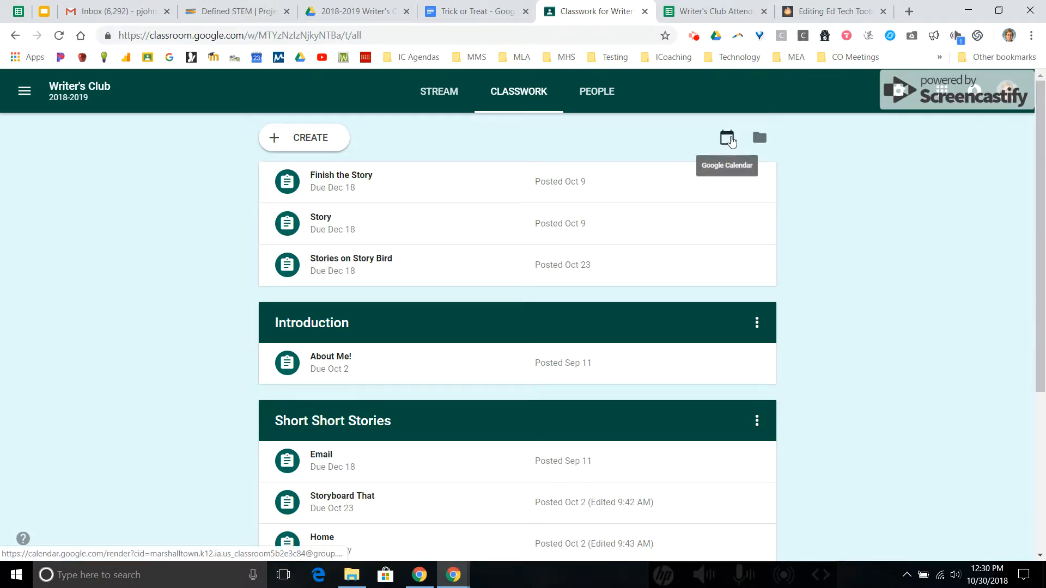
Step: View the class's Google Calendar and its Google Drive folder, closing each to return to the classwork
{"action": "left_click", "coordinate": [728, 139]}
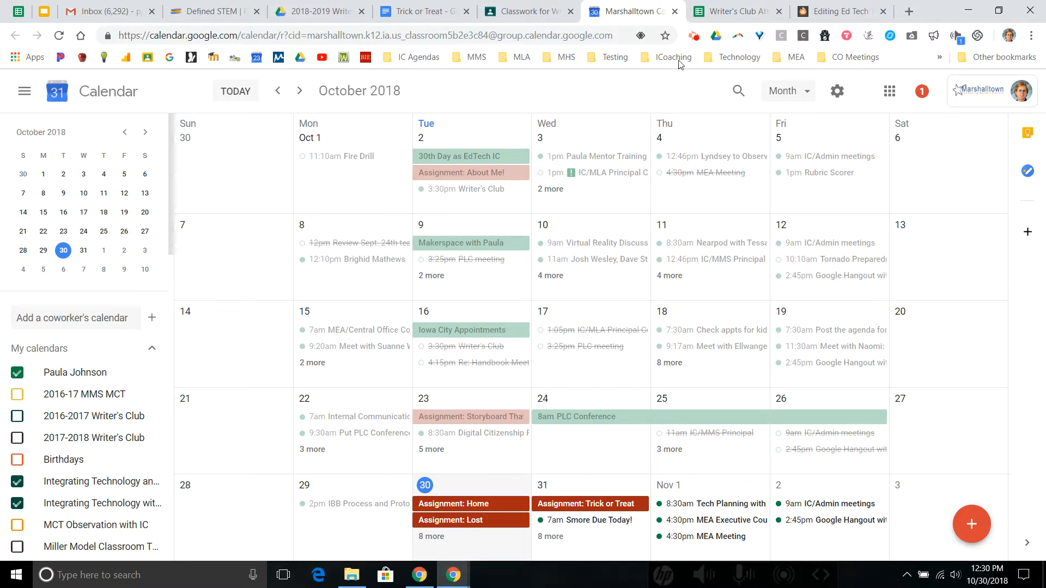
{"action": "left_click", "coordinate": [677, 11]}
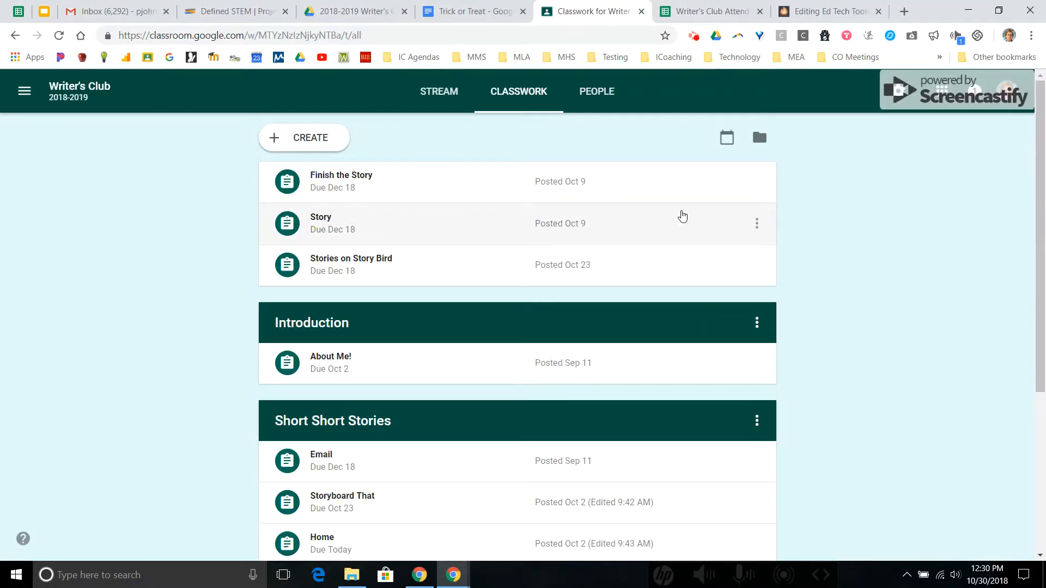
{"action": "left_click", "coordinate": [761, 139]}
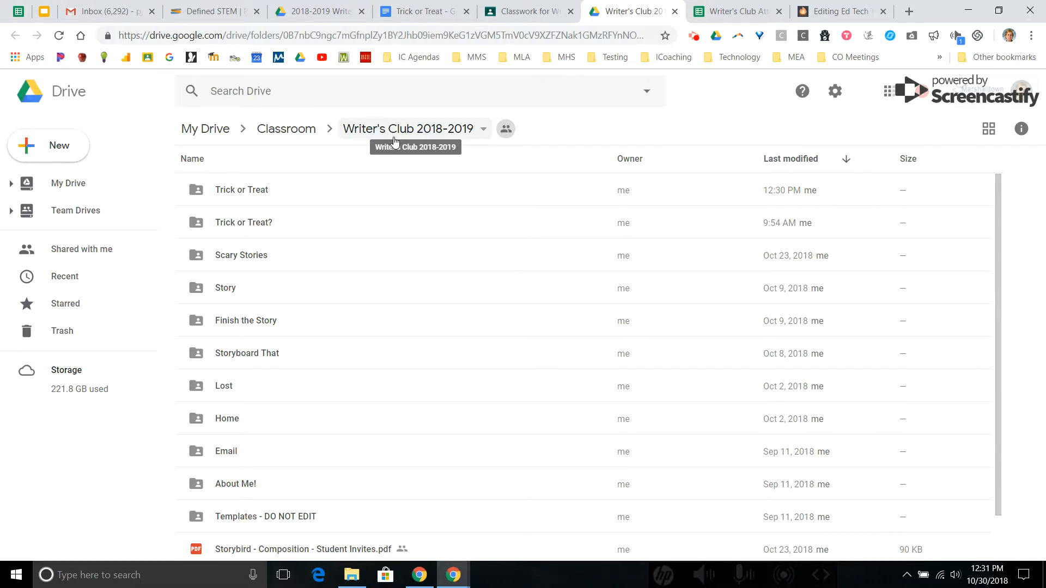
{"action": "left_click", "coordinate": [676, 12]}
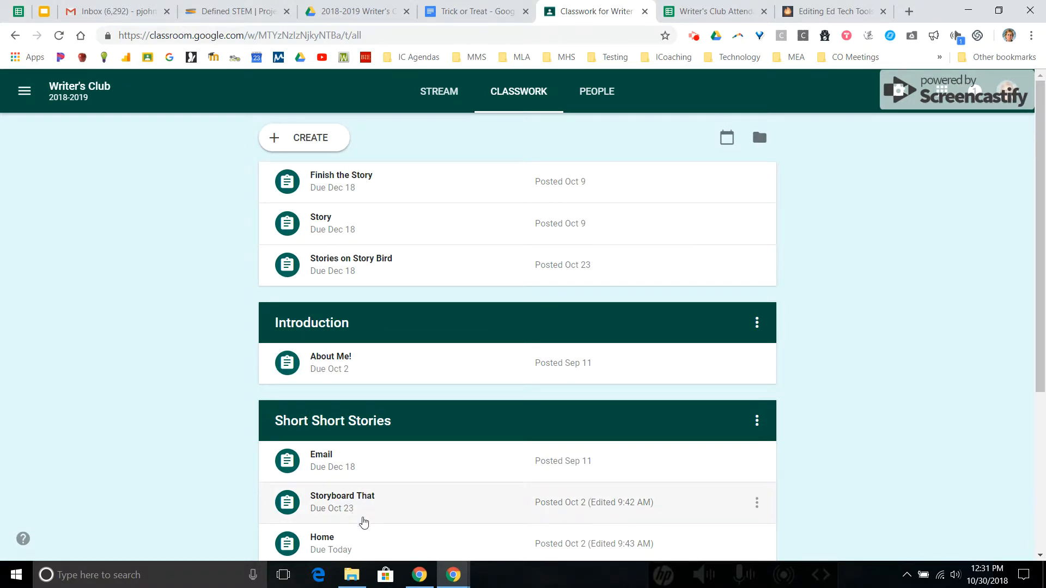
Step: Open the turned-in student document of the "Home" assignment in the Short Short Stories topic for grading
{"action": "left_click", "coordinate": [362, 548]}
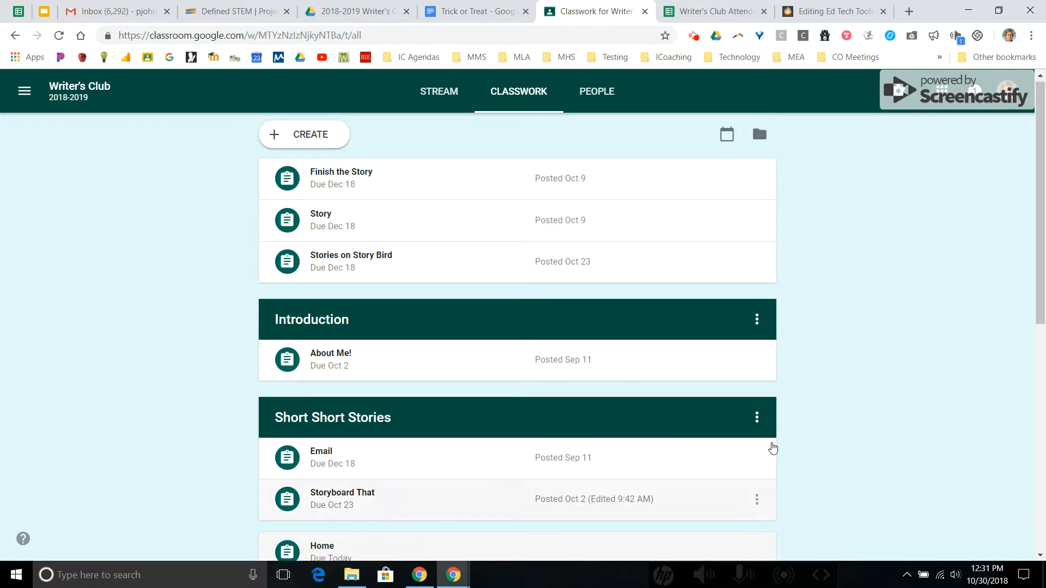
{"action": "scroll", "coordinate": [1041, 212], "scroll_direction": "down", "scroll_amount": 4}
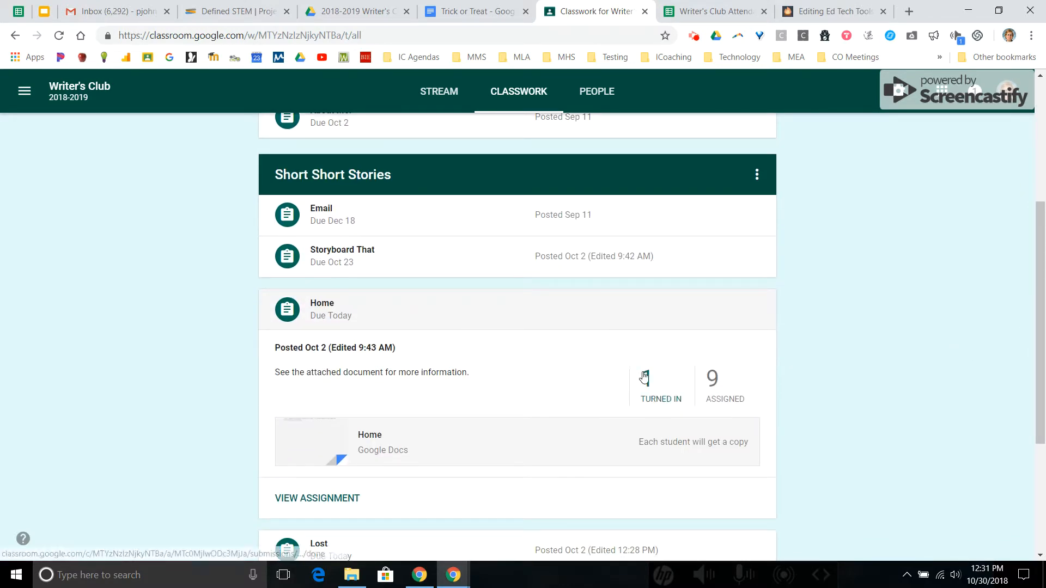
{"action": "left_click", "coordinate": [662, 380]}
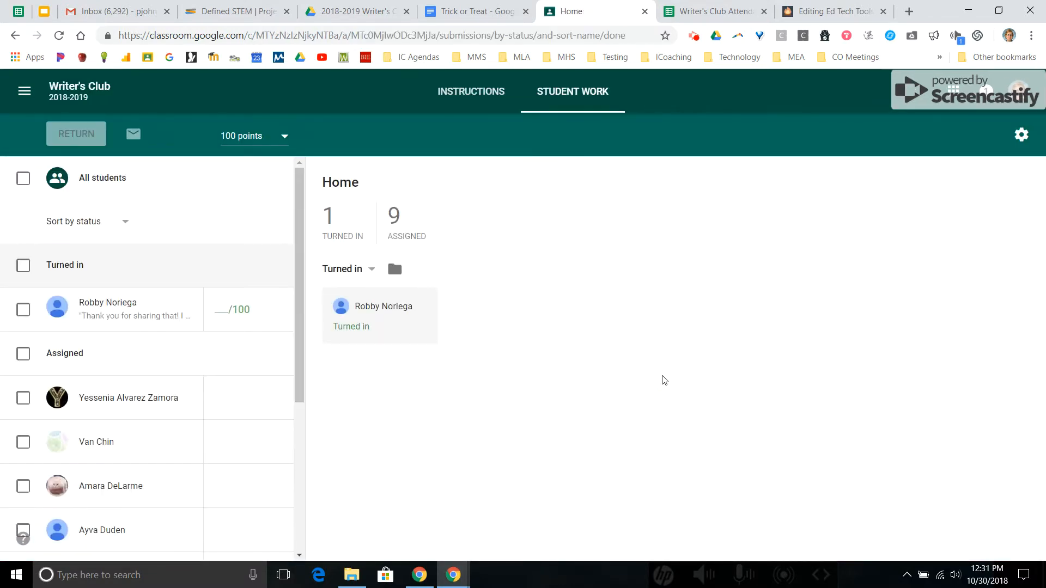
{"action": "left_click", "coordinate": [383, 343]}
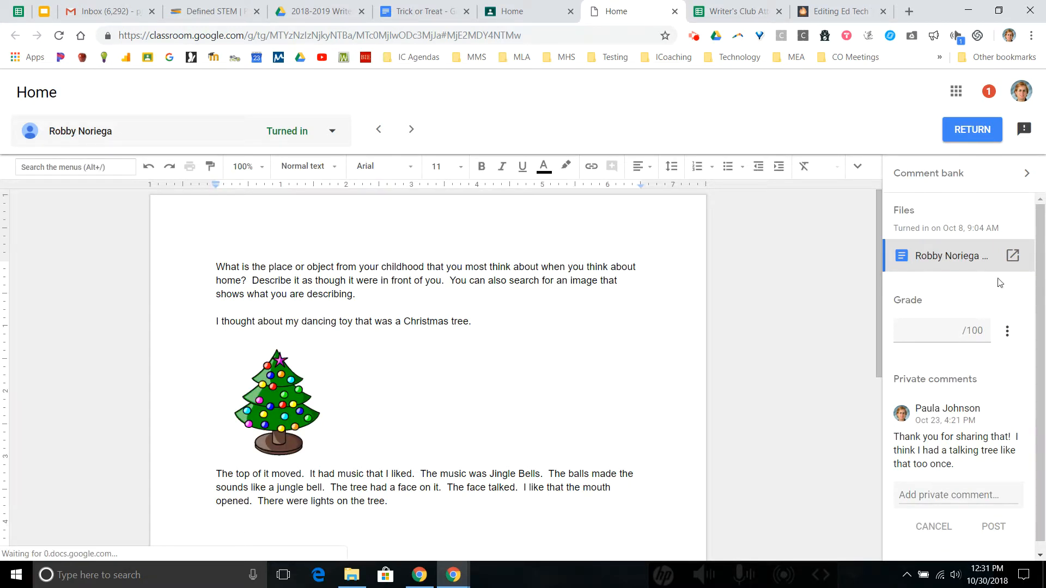
Step: Examine the submission's grade field, the option for changing its total points, and the private comments
{"action": "left_click", "coordinate": [939, 335]}
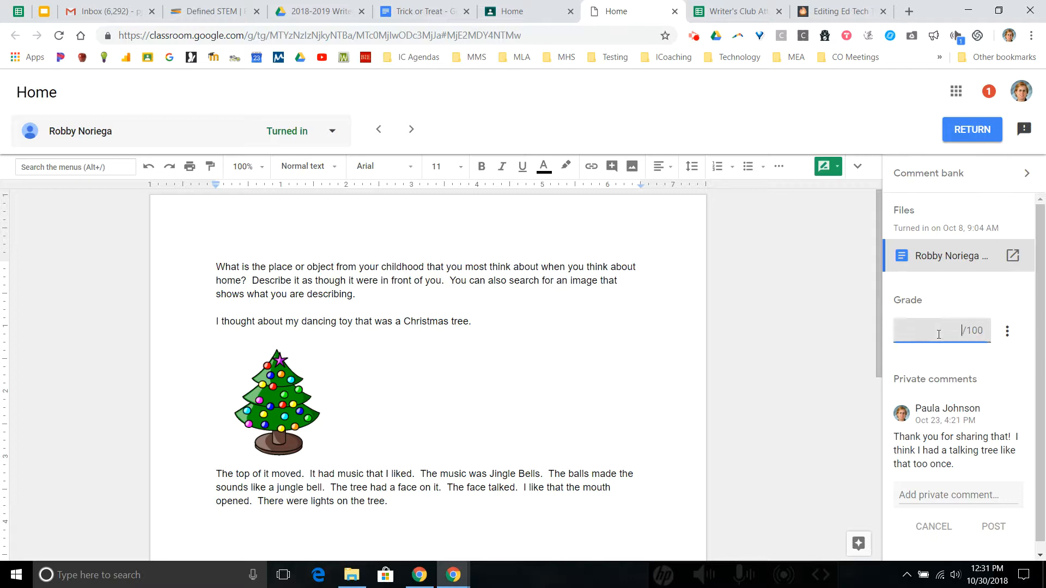
{"action": "left_click", "coordinate": [1006, 330]}
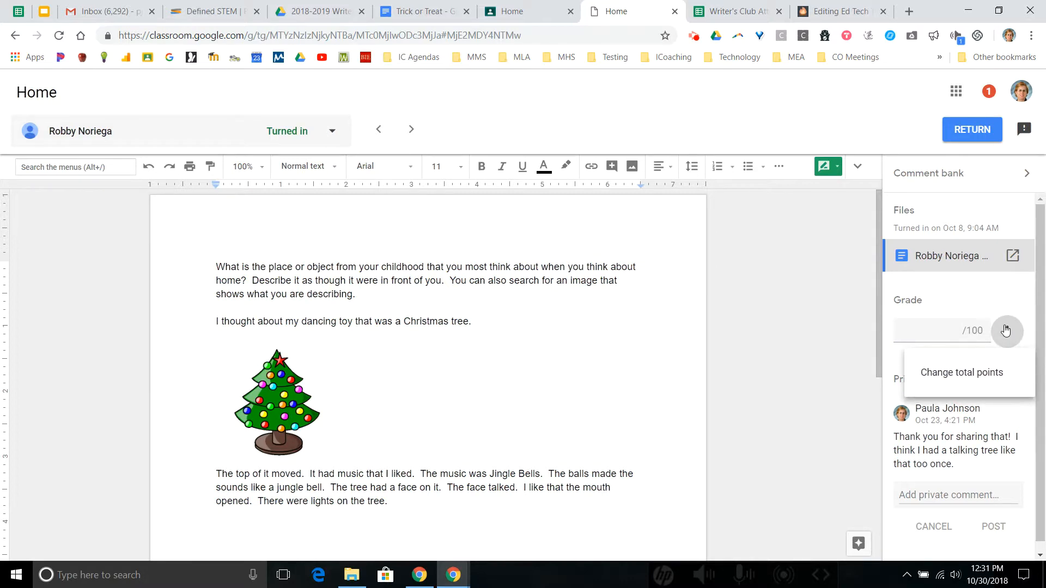
{"action": "left_click", "coordinate": [937, 328]}
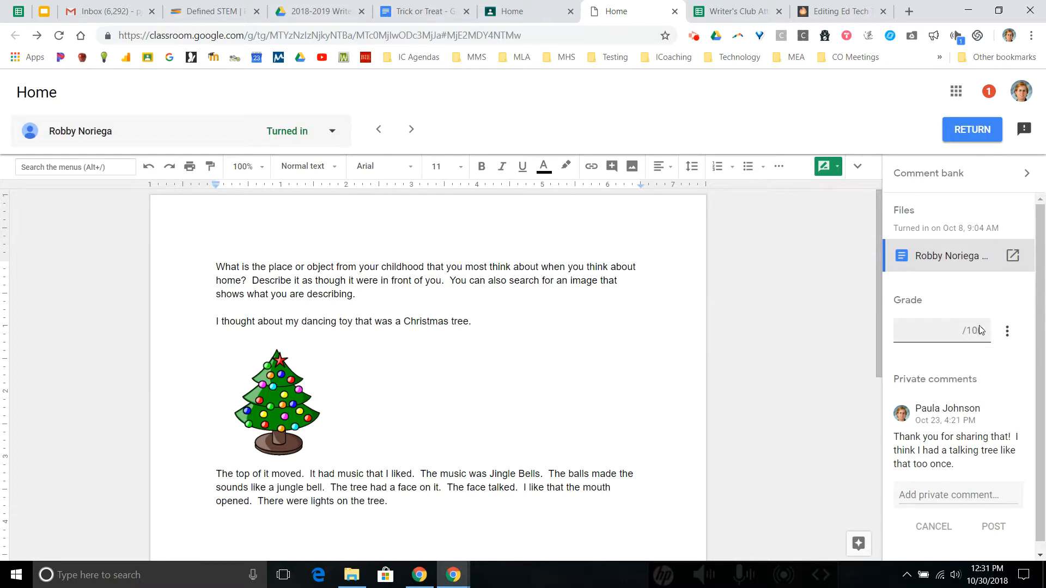
{"action": "left_click", "coordinate": [979, 329]}
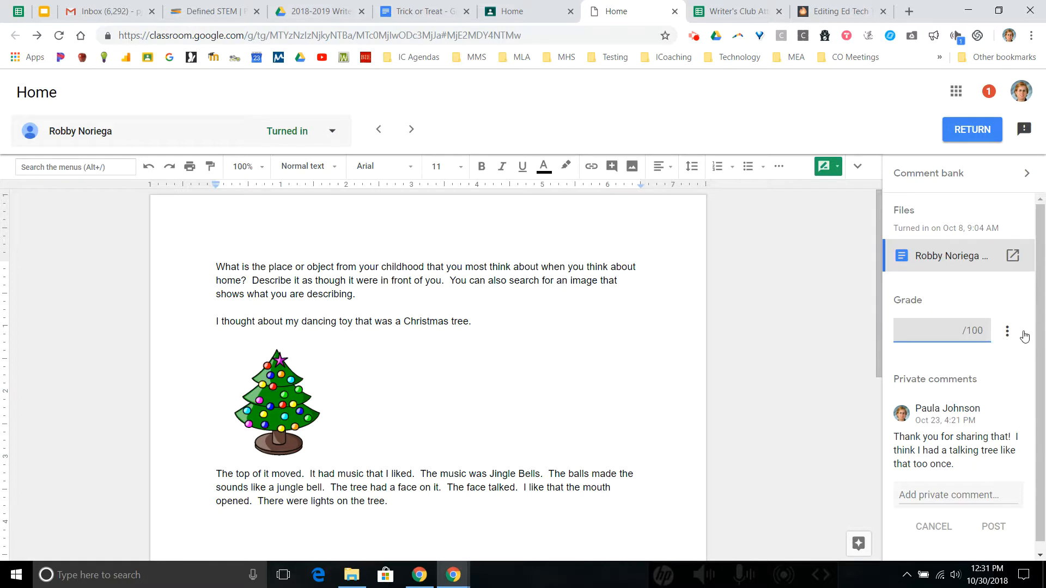
{"action": "scroll", "coordinate": [1036, 344], "scroll_direction": "down", "scroll_amount": 1}
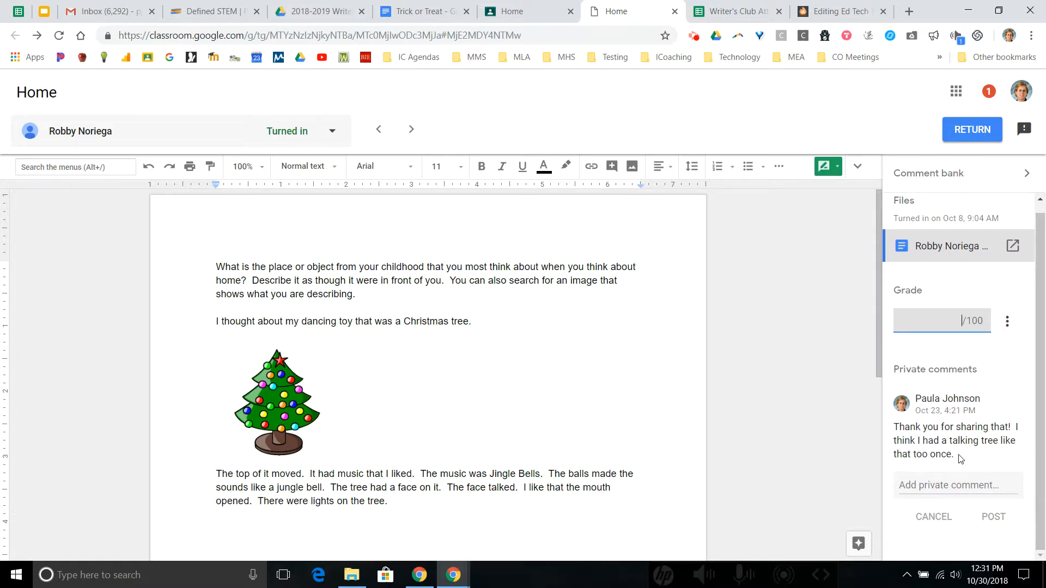
{"action": "left_click", "coordinate": [949, 491]}
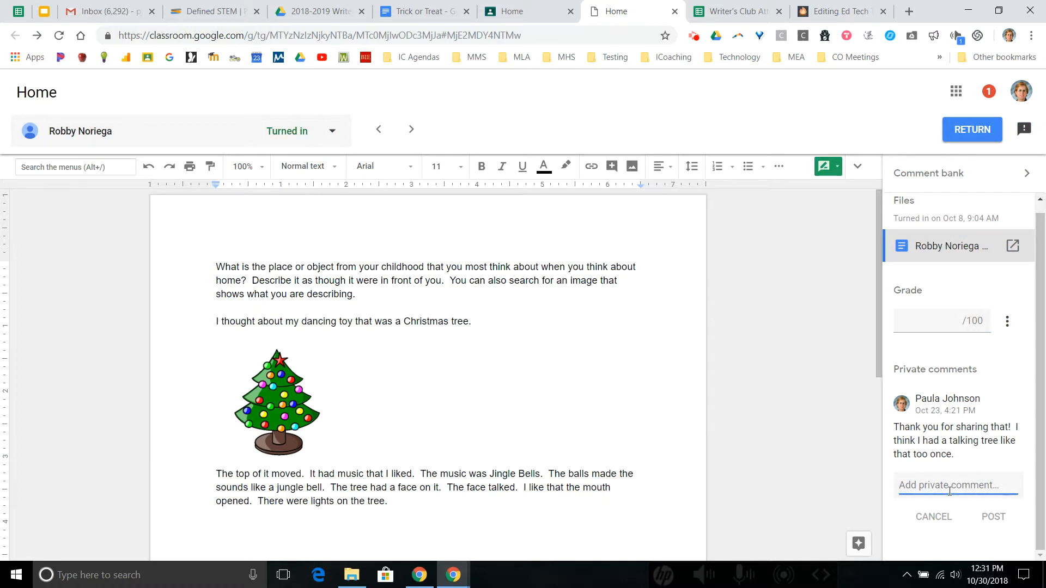
{"action": "type", "text": "fsdf"}
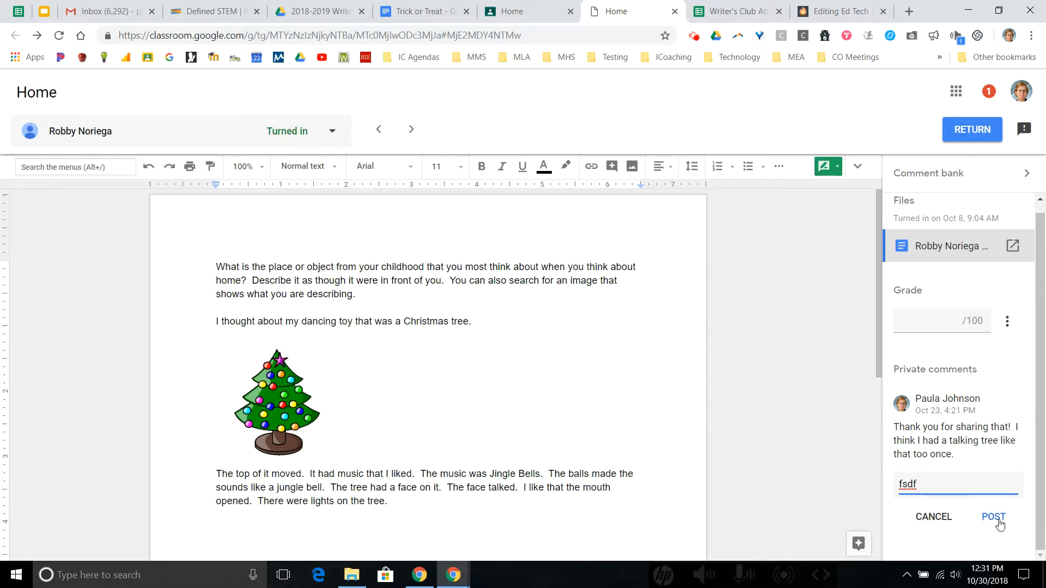
{"action": "key", "text": "BackSpace"}
{"action": "key", "text": "BackSpace"}
{"action": "key", "text": "BackSpace"}
{"action": "key", "text": "BackSpace"}
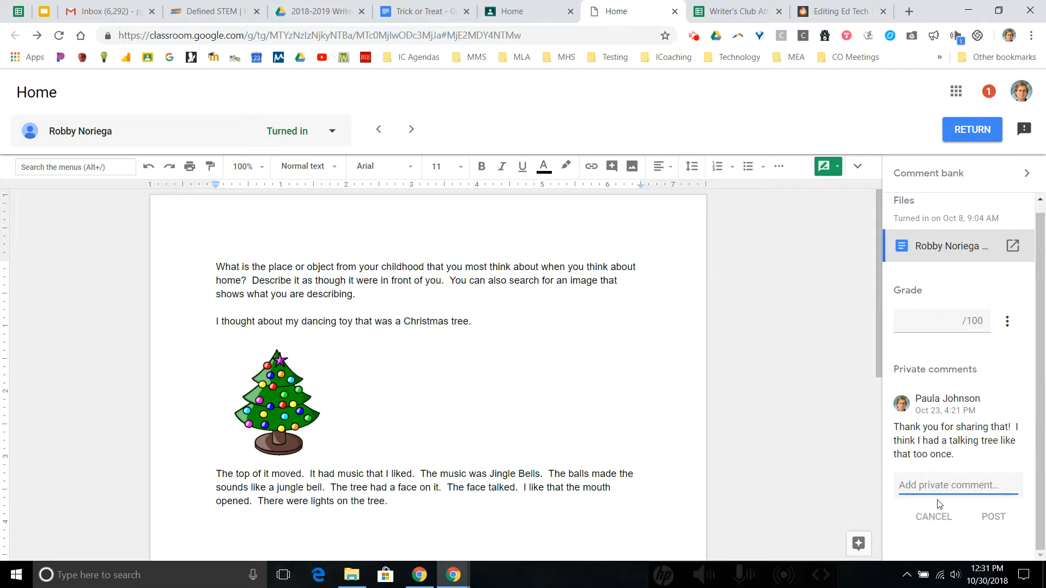
Step: Add "I appreciate your description. Well thought out." to the comment bank and view the options for that saved comment
{"action": "left_click", "coordinate": [1026, 173]}
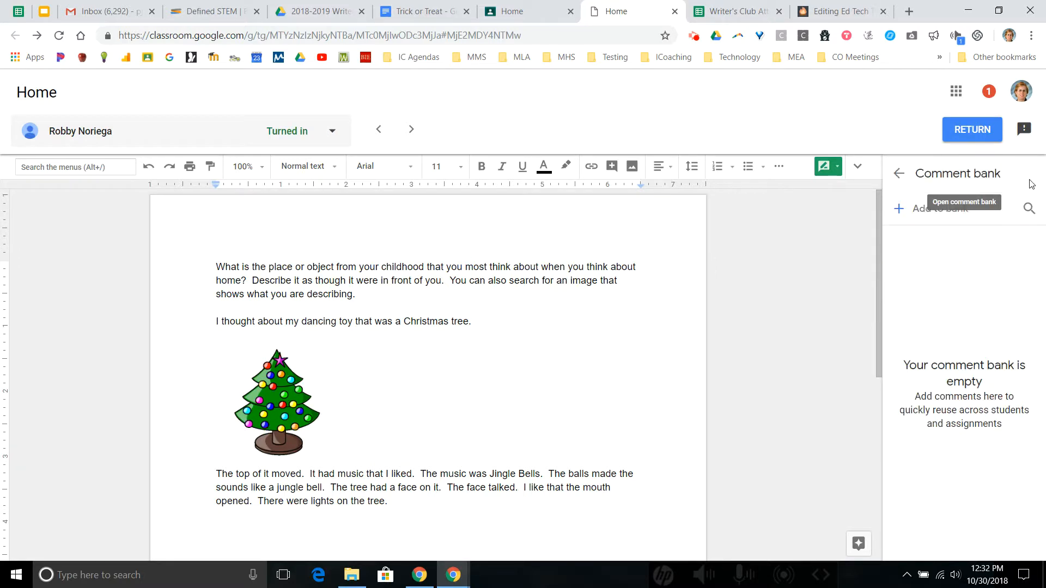
{"action": "left_click", "coordinate": [927, 208]}
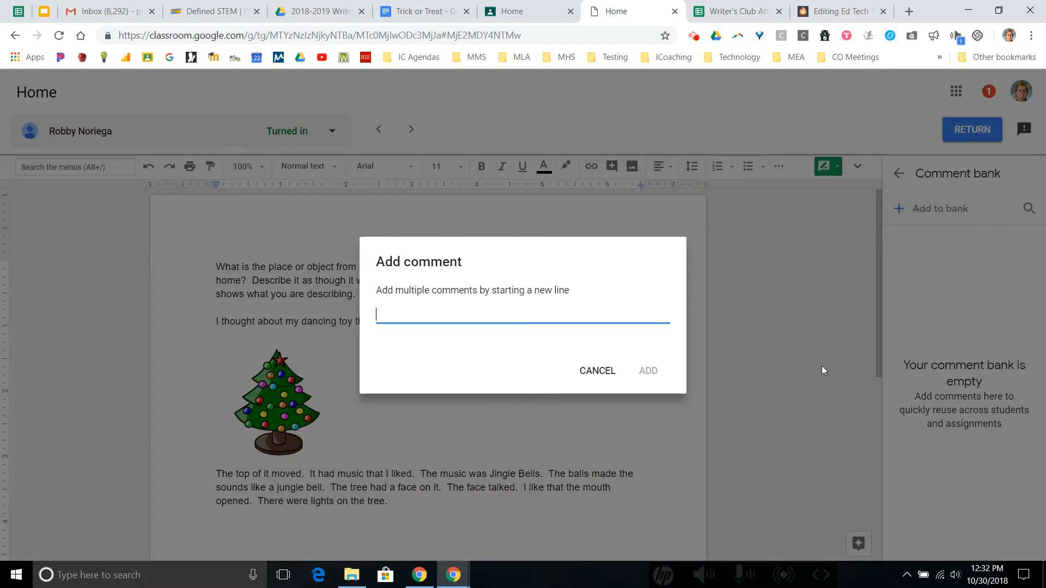
{"action": "type", "text": "Great"}
{"action": "key", "text": "BackSpace"}
{"action": "key", "text": "BackSpace"}
{"action": "type", "text": "I appreciate"}
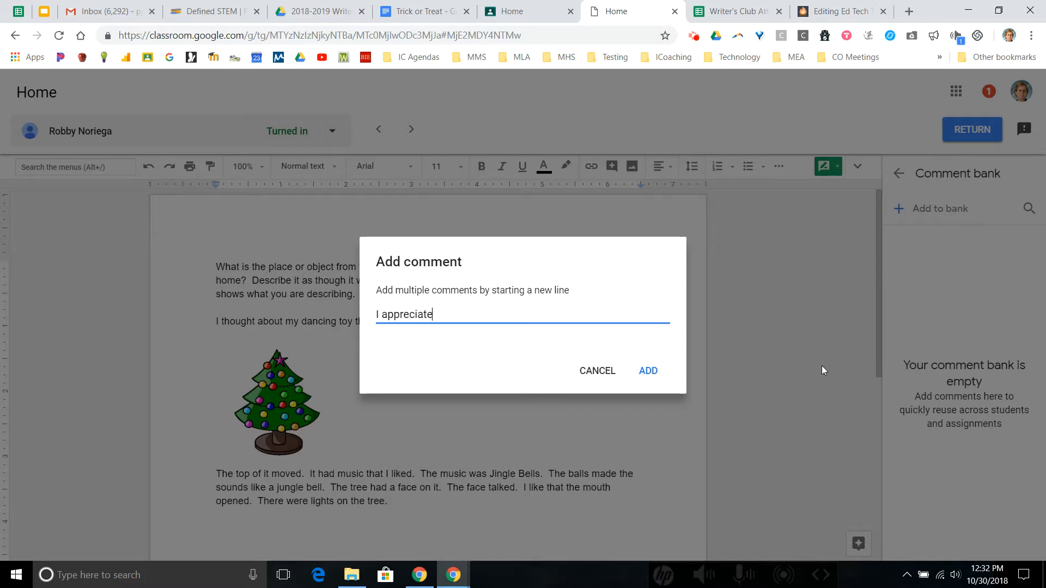
{"action": "type", "text": " your description.  Wel"}
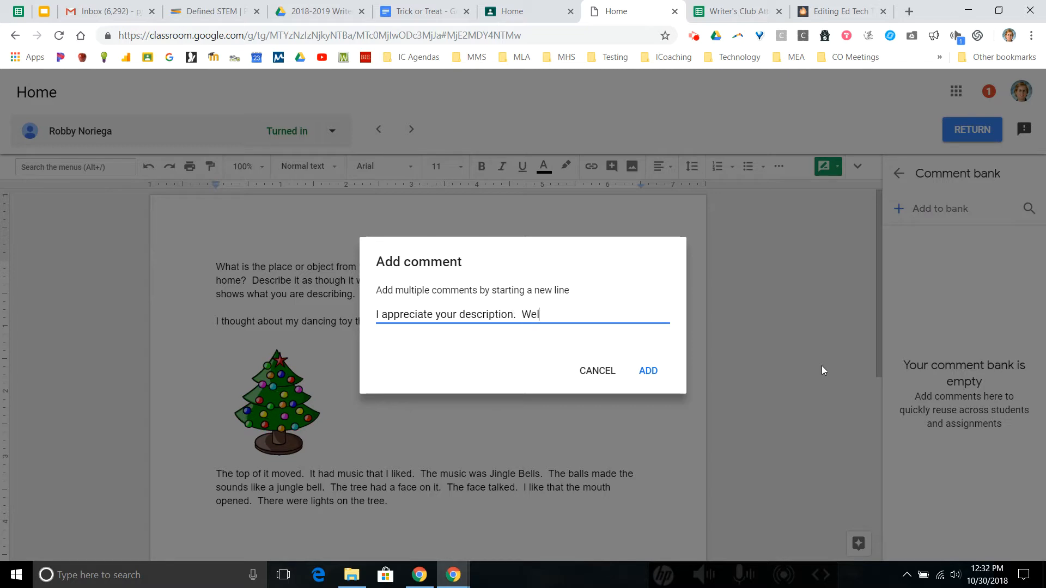
{"action": "type", "text": "l thought out."}
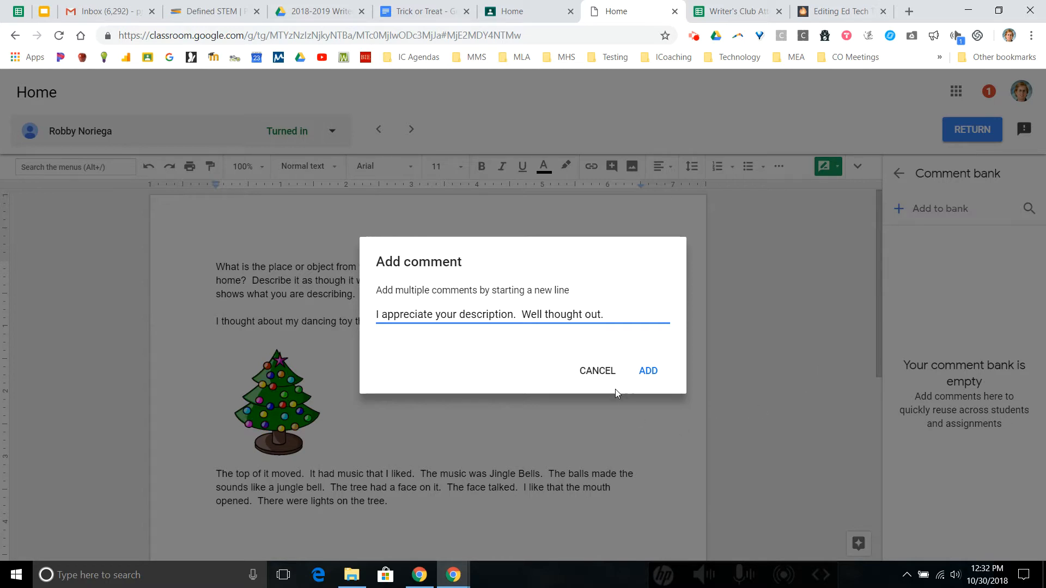
{"action": "left_click", "coordinate": [646, 370]}
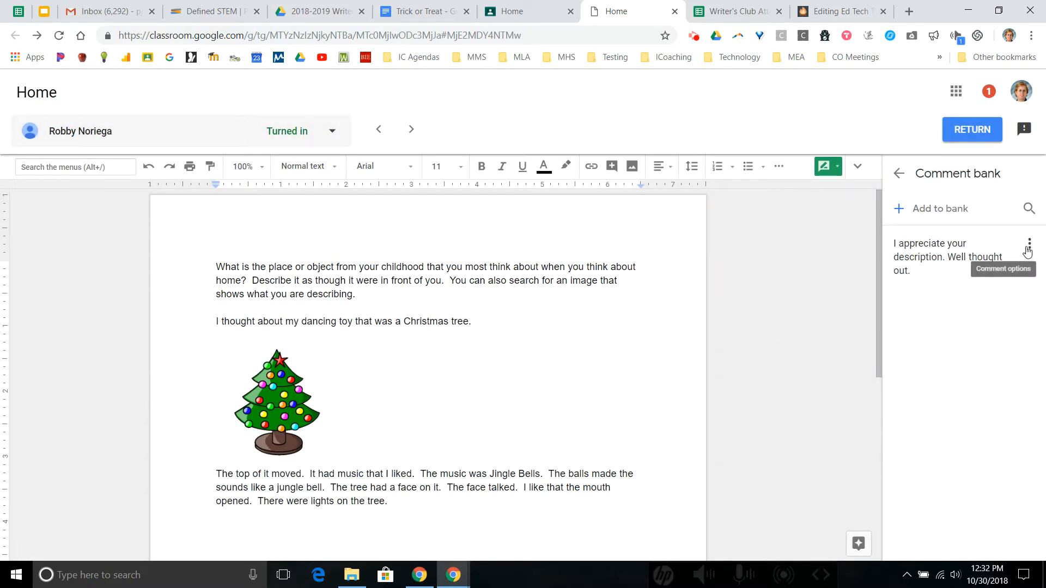
{"action": "left_click", "coordinate": [1028, 249]}
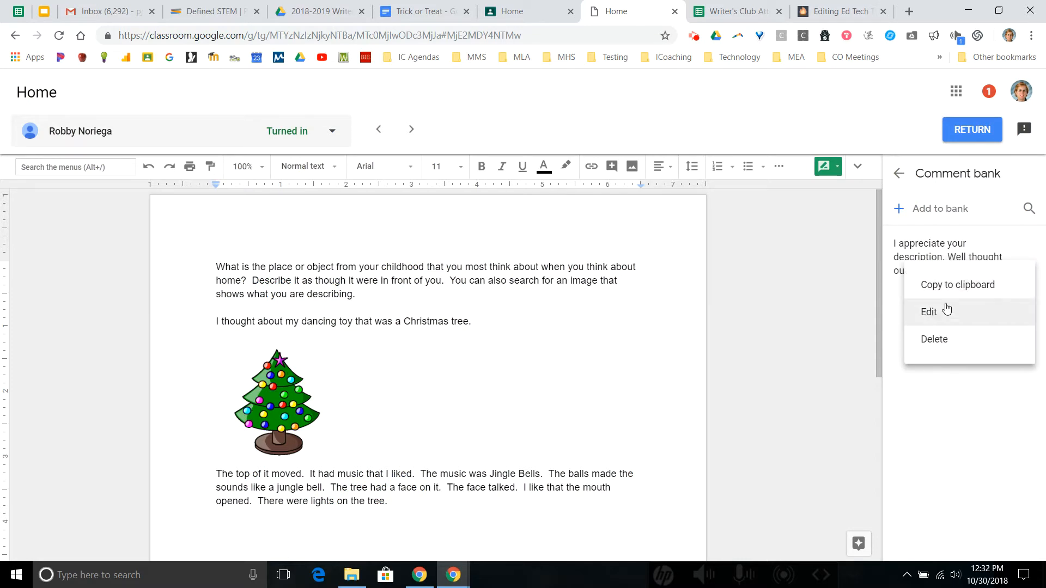
{"action": "left_click", "coordinate": [938, 249]}
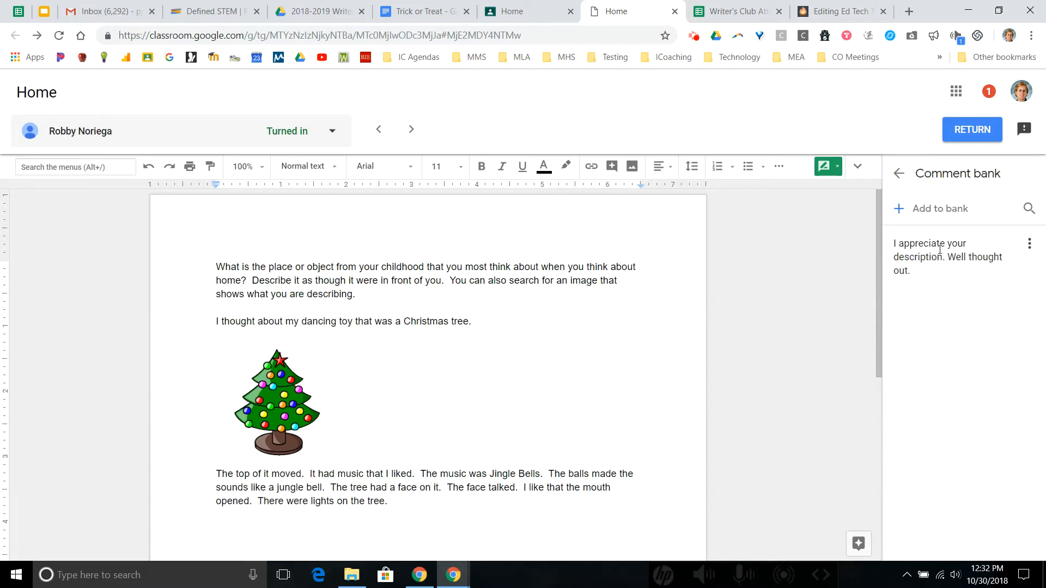
Step: Copy the saved comment "I appreciate your description. Well thought out." from the comment bank into a private comment draft, then discard the draft
{"action": "left_click", "coordinate": [1028, 244]}
{"action": "left_click", "coordinate": [926, 283]}
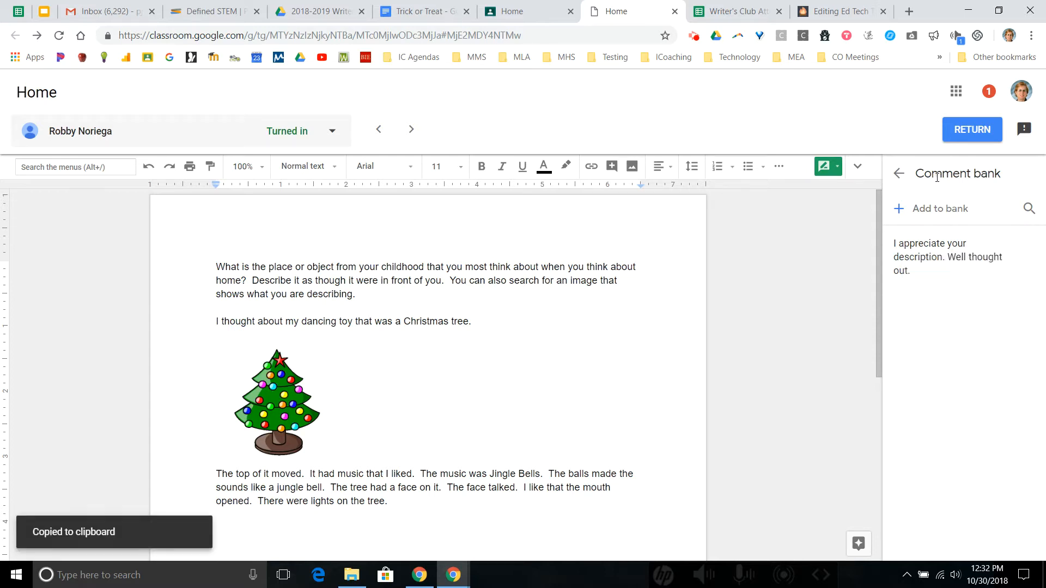
{"action": "left_click", "coordinate": [901, 173]}
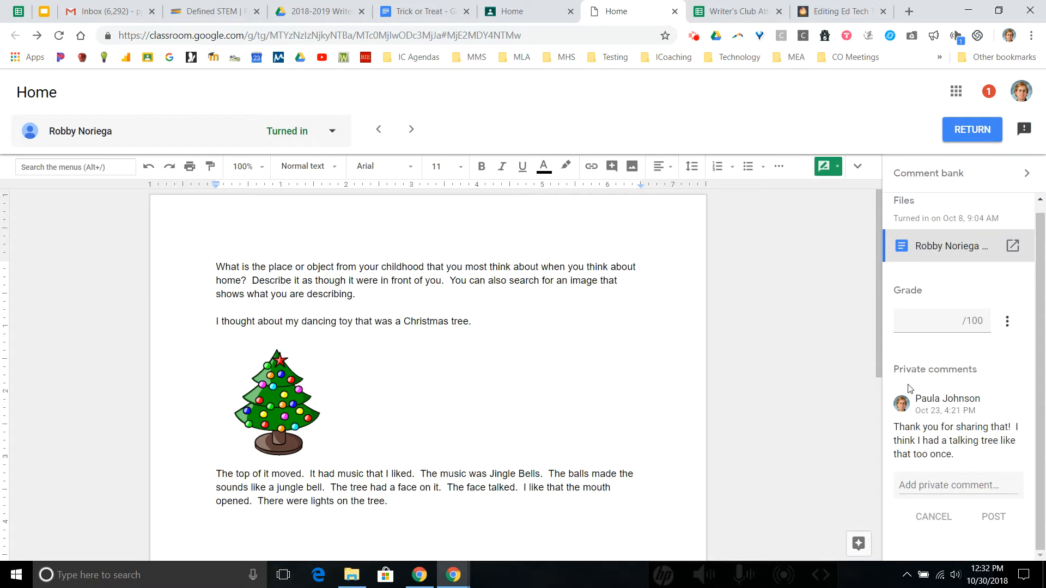
{"action": "left_click", "coordinate": [914, 484]}
{"action": "key", "text": "ctrl+v"}
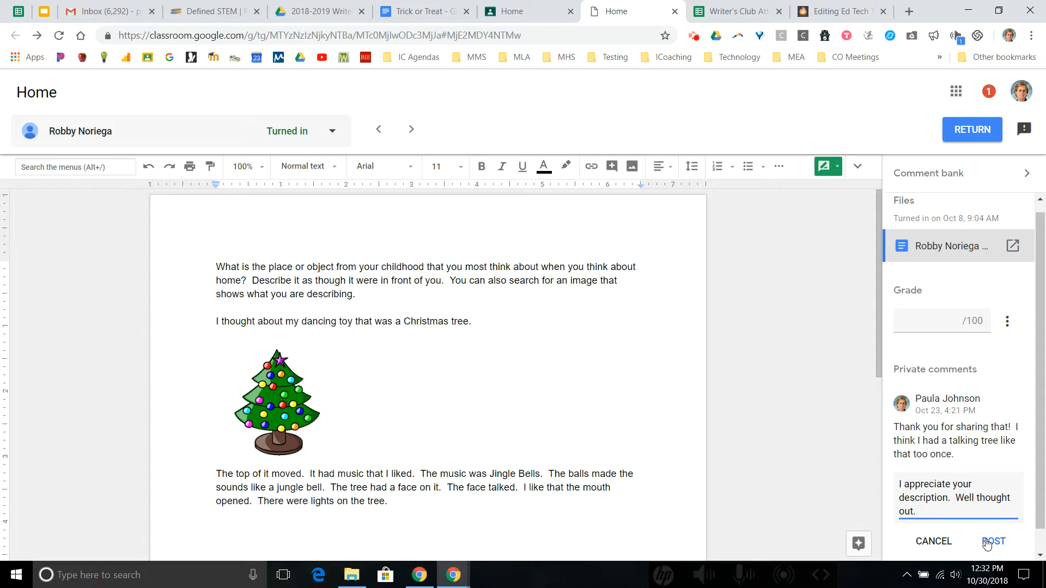
{"action": "scroll", "coordinate": [1005, 523], "scroll_direction": "down", "scroll_amount": 1}
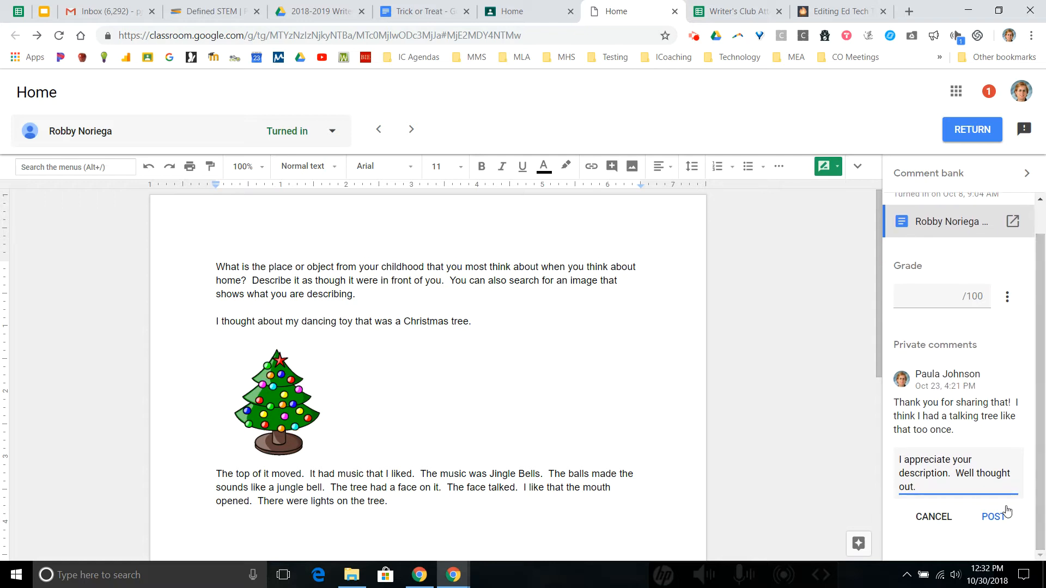
{"action": "left_click", "coordinate": [934, 518]}
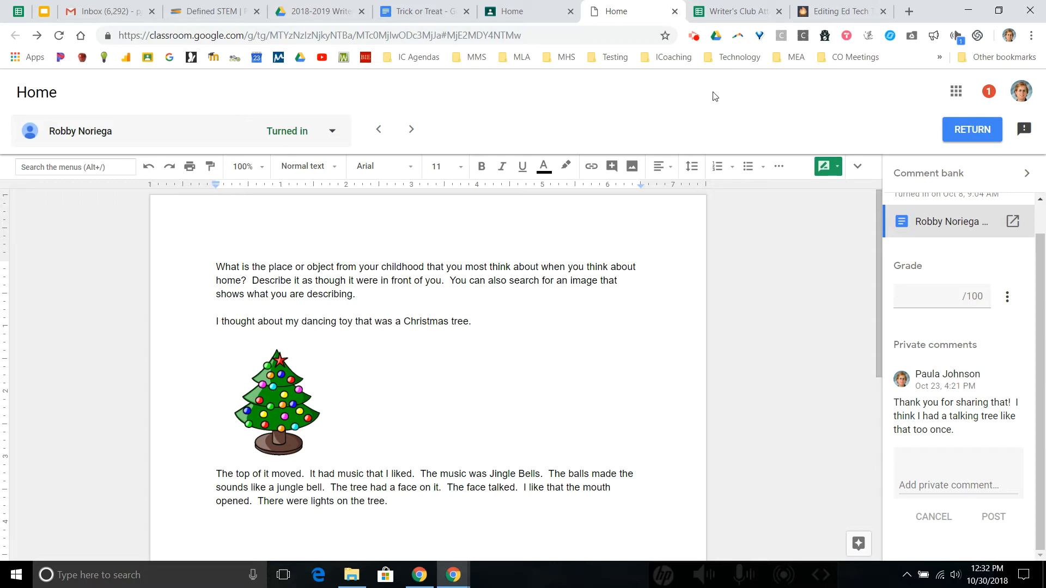
Step: Close the student's submission and view the instructions of the "Home" assignment
{"action": "left_click", "coordinate": [675, 12]}
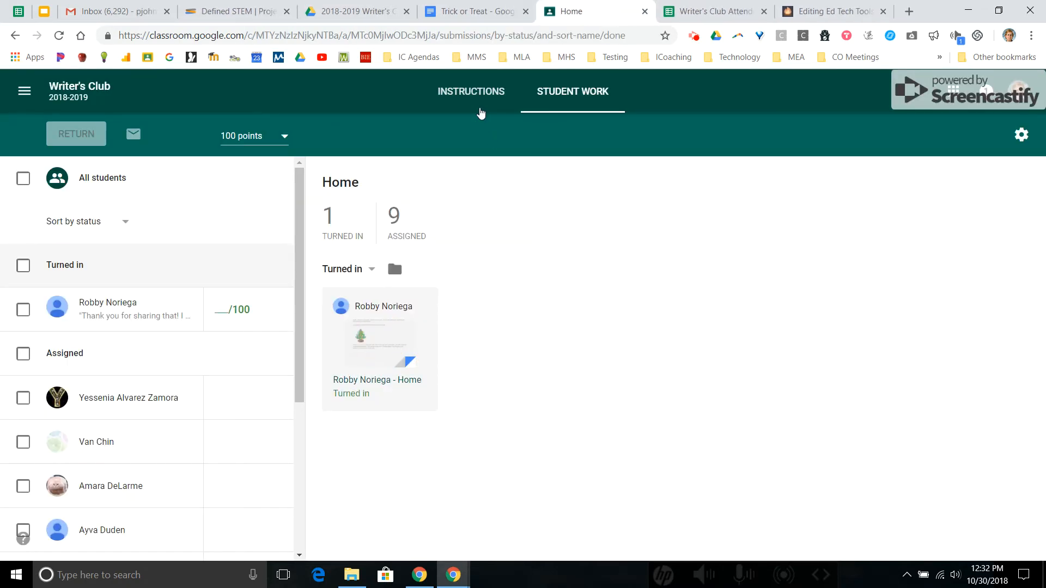
{"action": "left_click", "coordinate": [472, 105]}
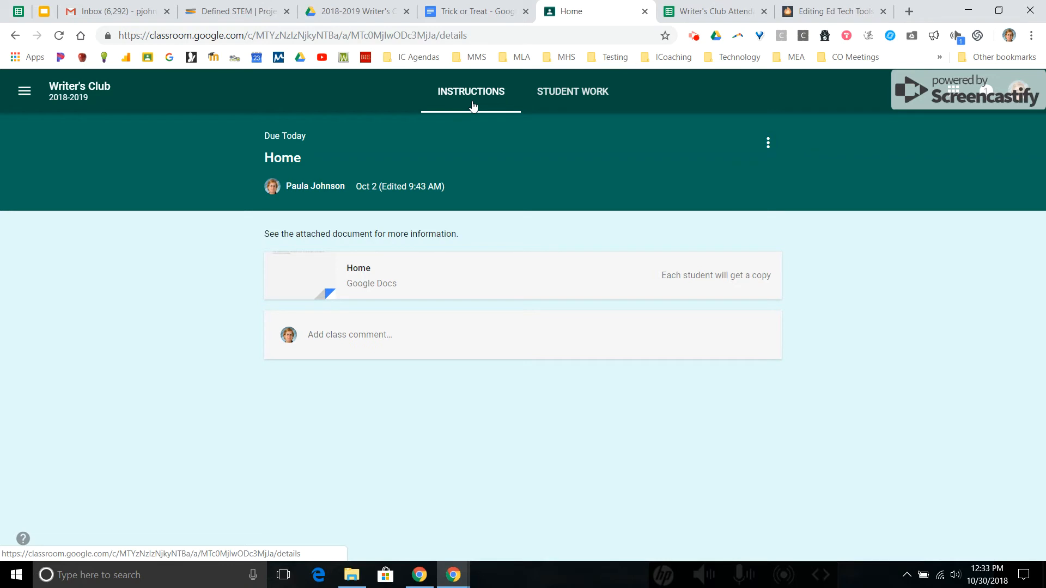
{"action": "left_click", "coordinate": [473, 104]}
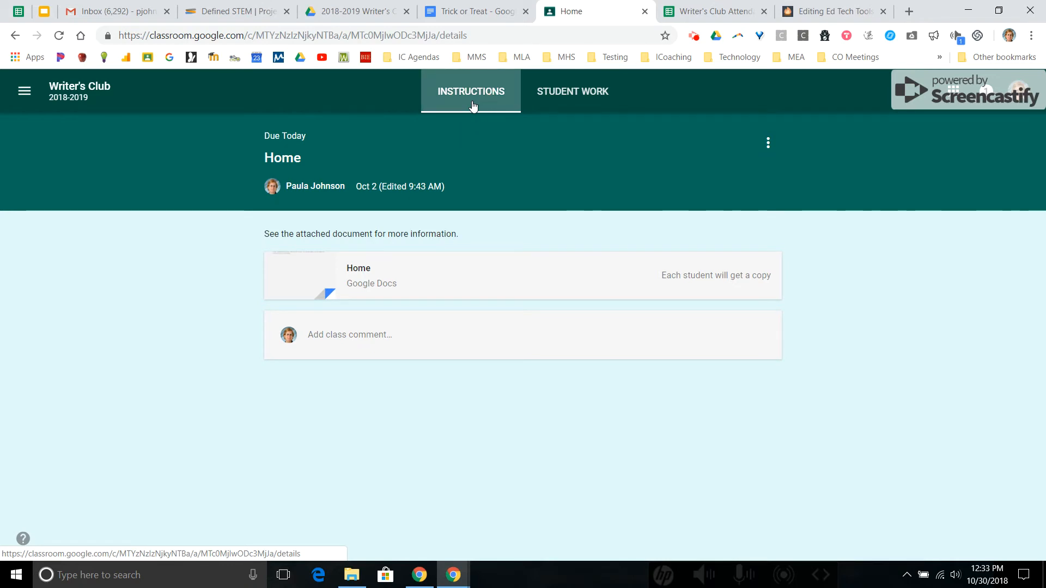
{"action": "left_click", "coordinate": [38, 98]}
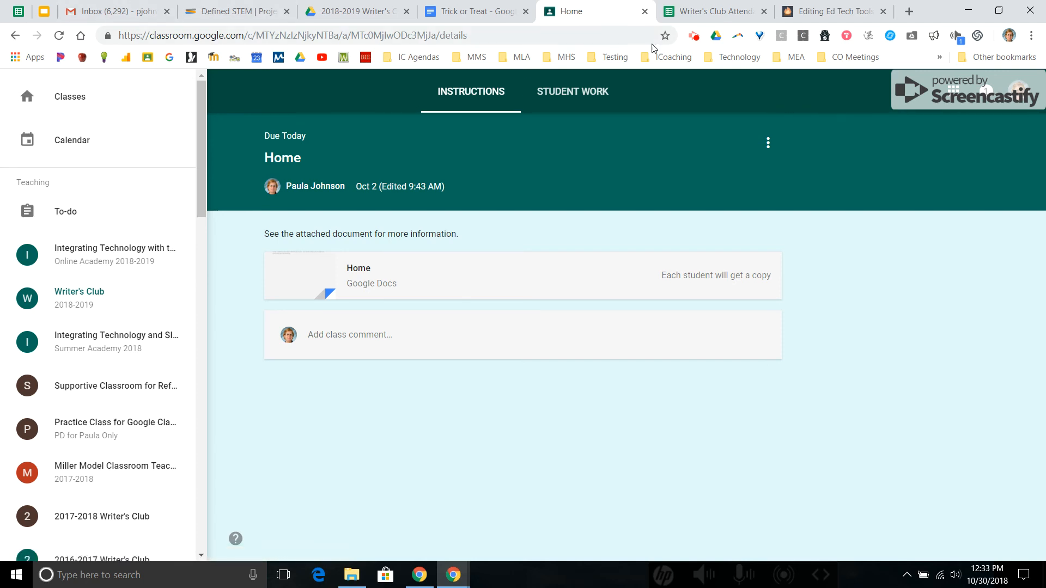
{"action": "left_click", "coordinate": [693, 36]}
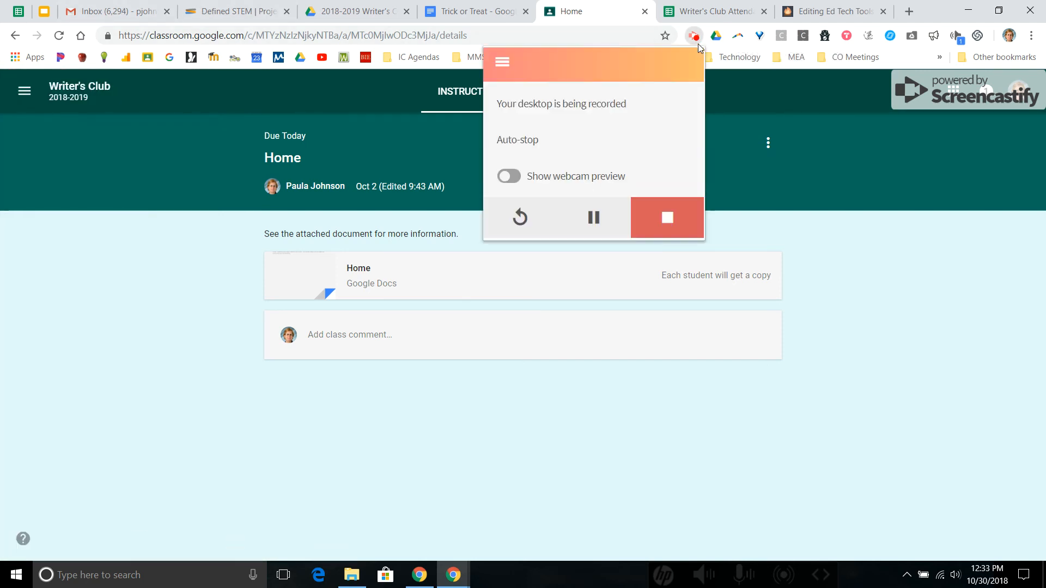